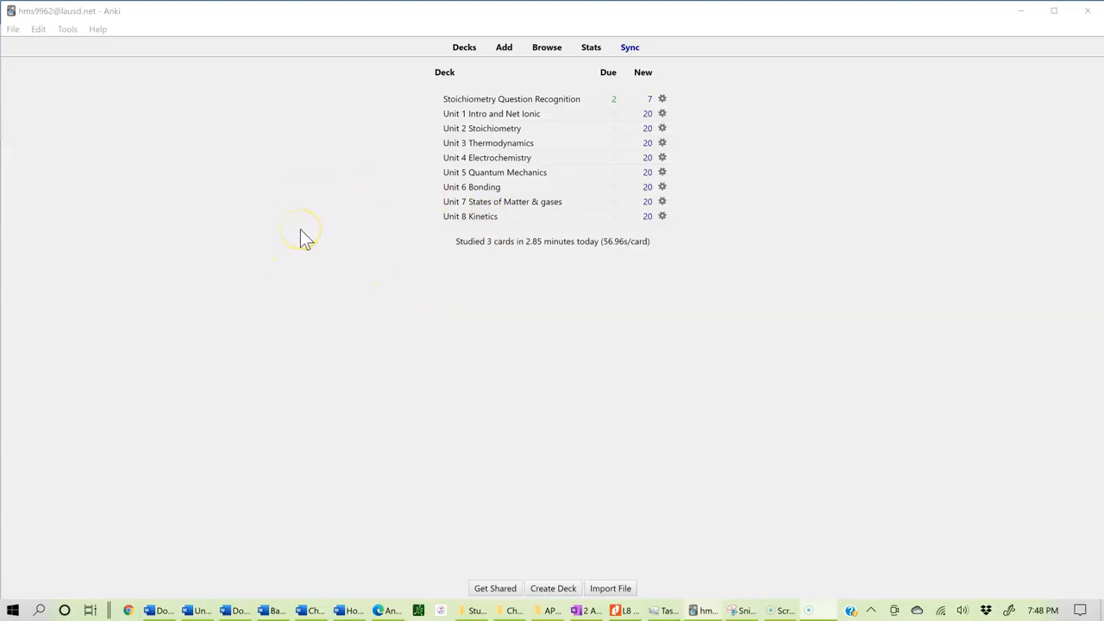
click(13, 29)
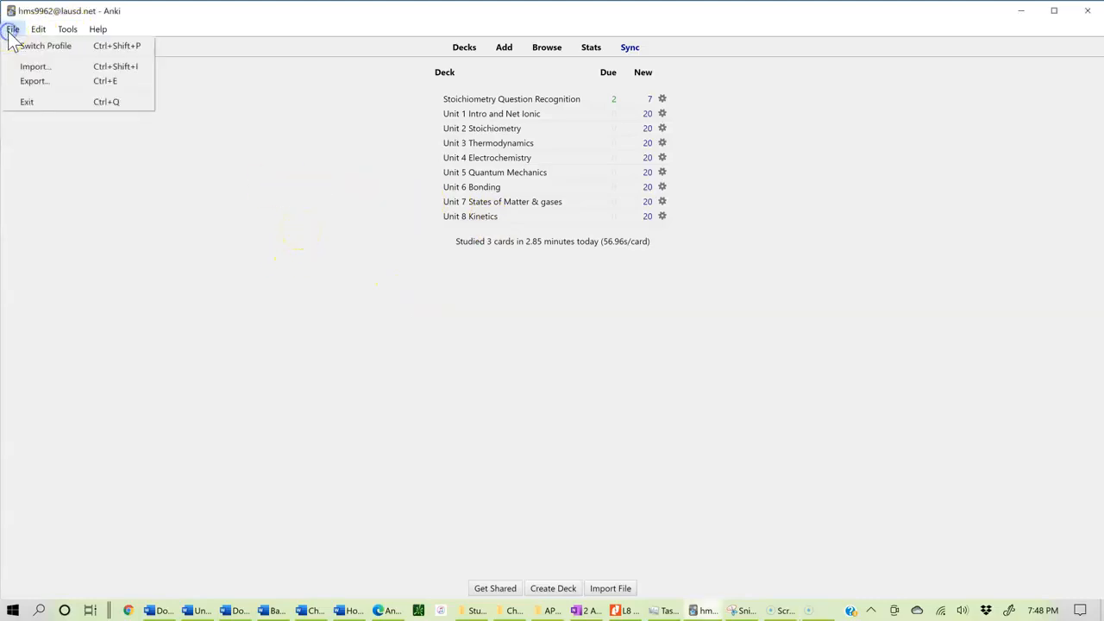
click(30, 69)
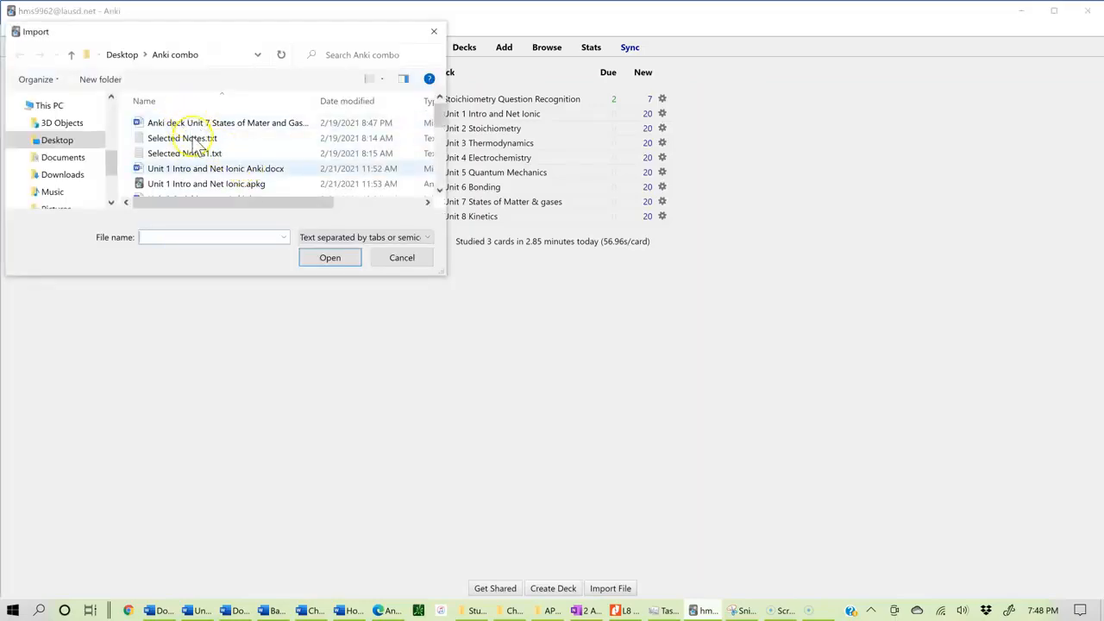
click(402, 258)
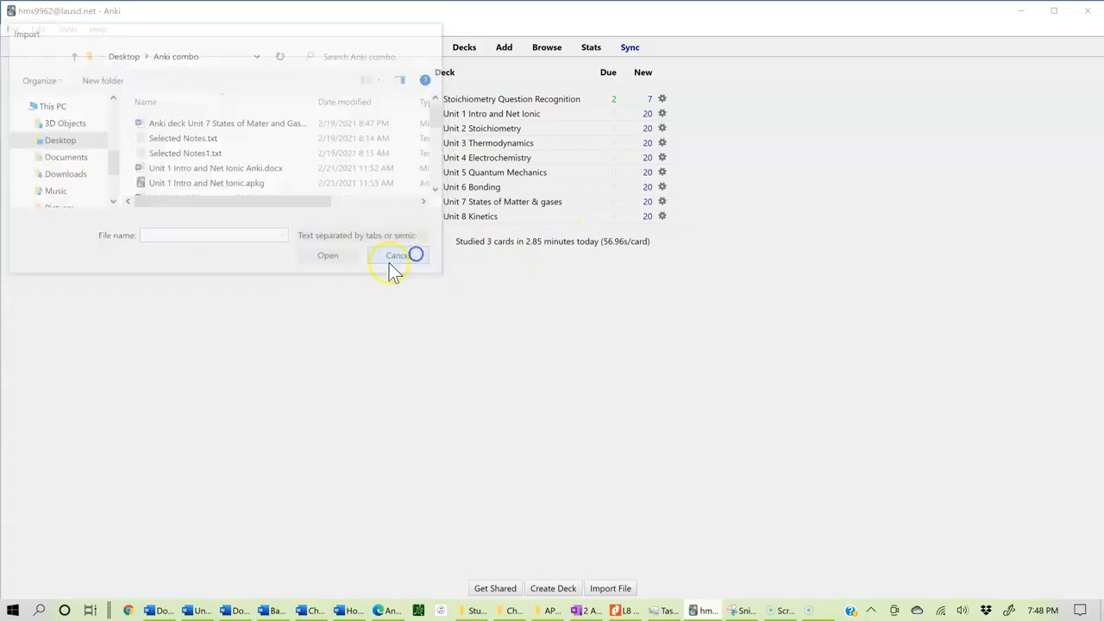
Step: Open the add-ons manager and its Get Add-ons code dialog
click(64, 30)
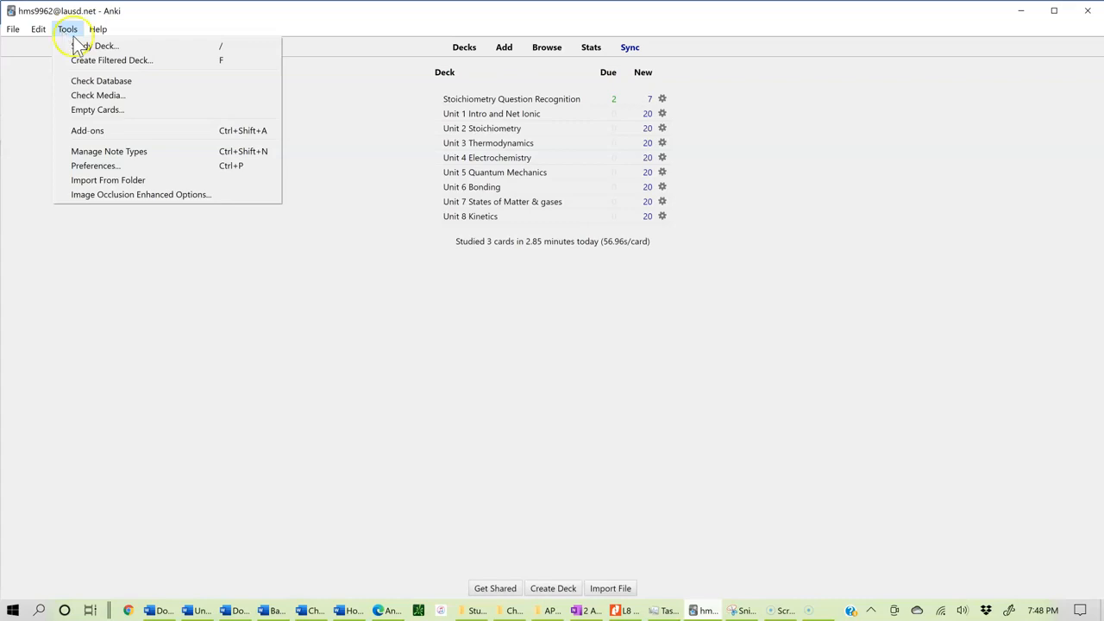
click(115, 131)
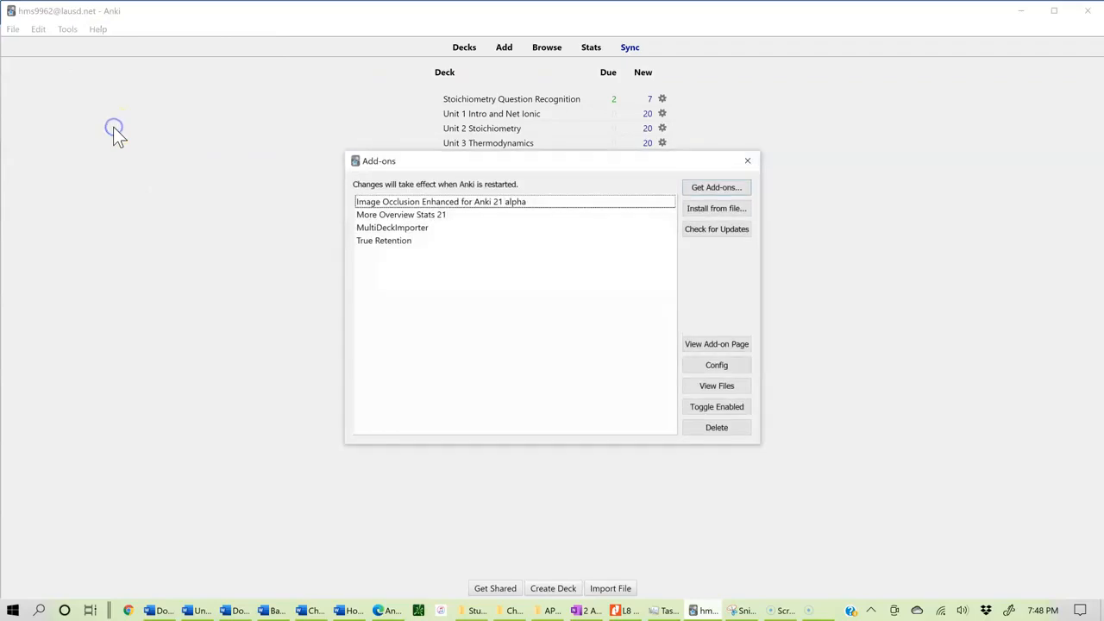
click(709, 188)
Step: Switch to the How to use Anki document and scroll through the add-on instructions and codes
click(350, 611)
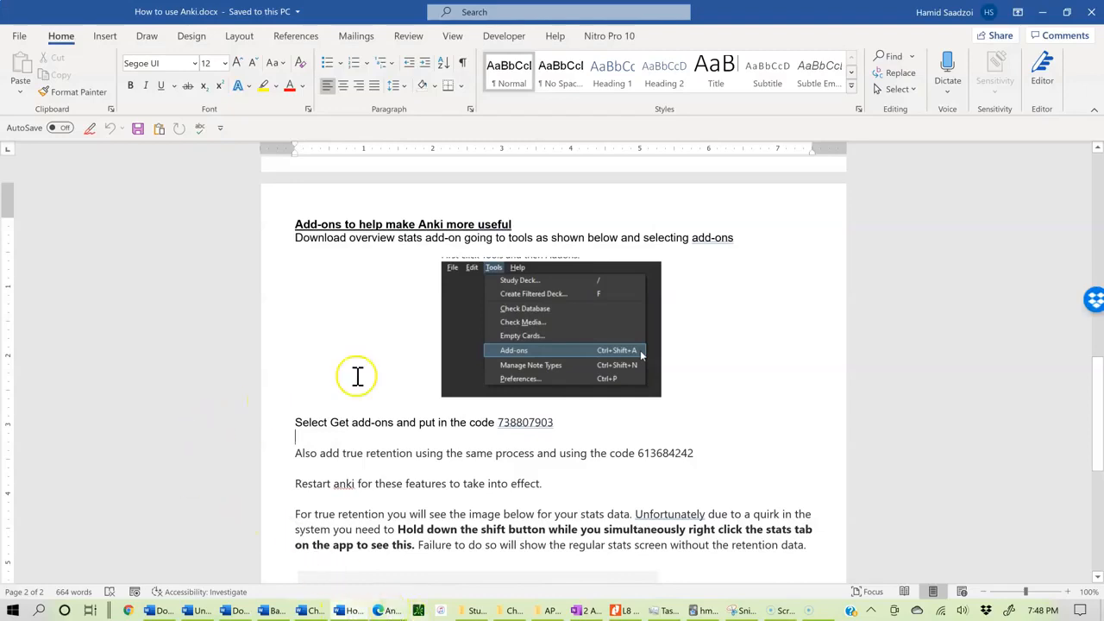
scroll(483, 388, down, 1)
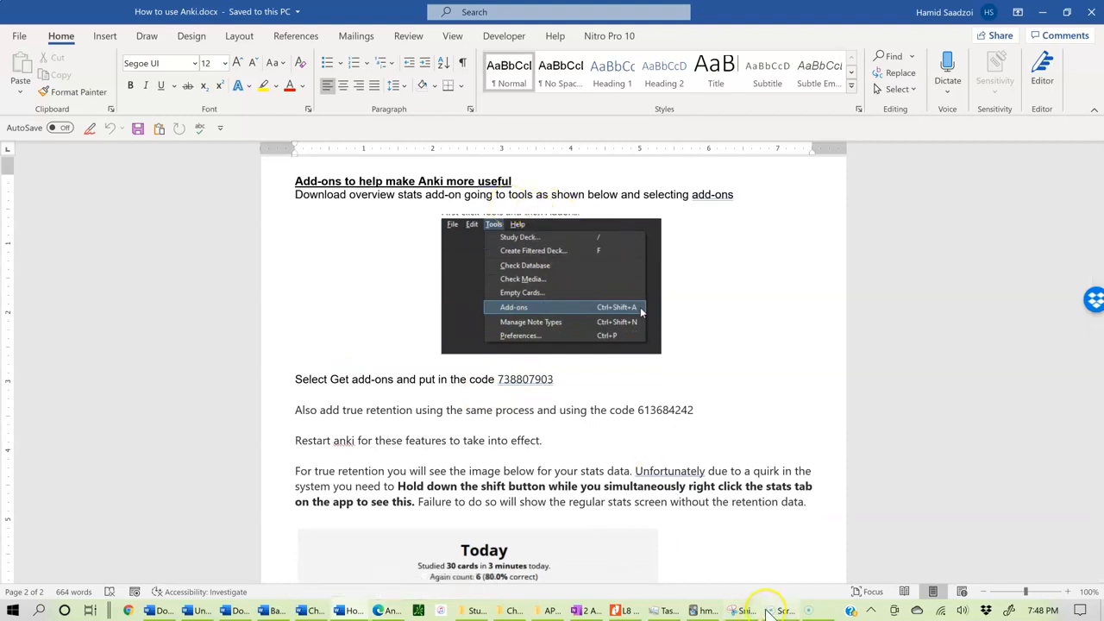
click(382, 395)
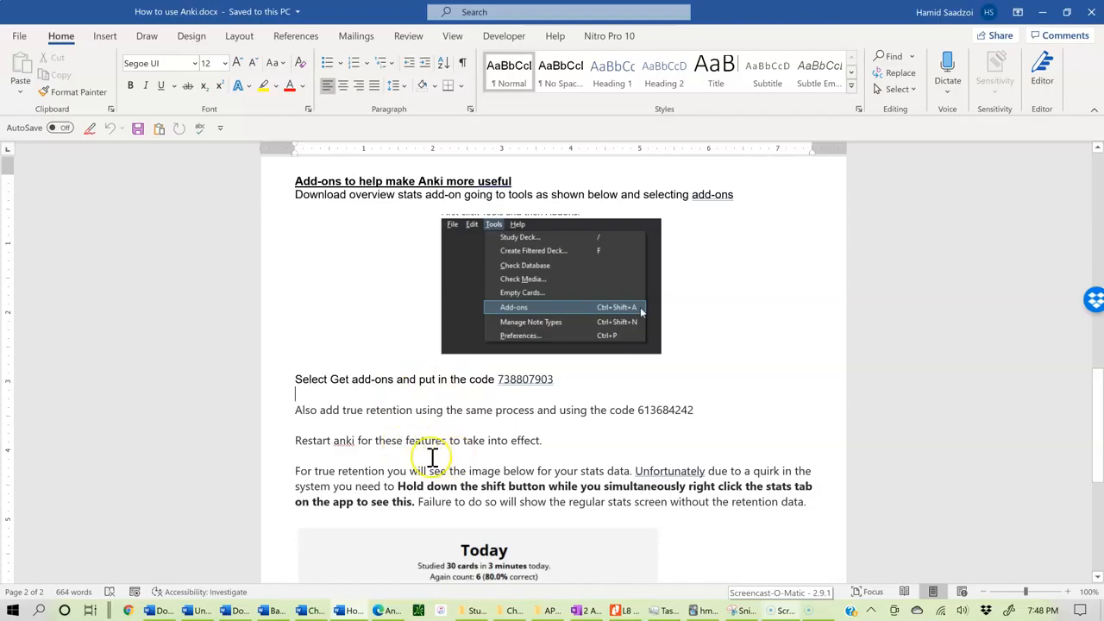
scroll(432, 457, down, 3)
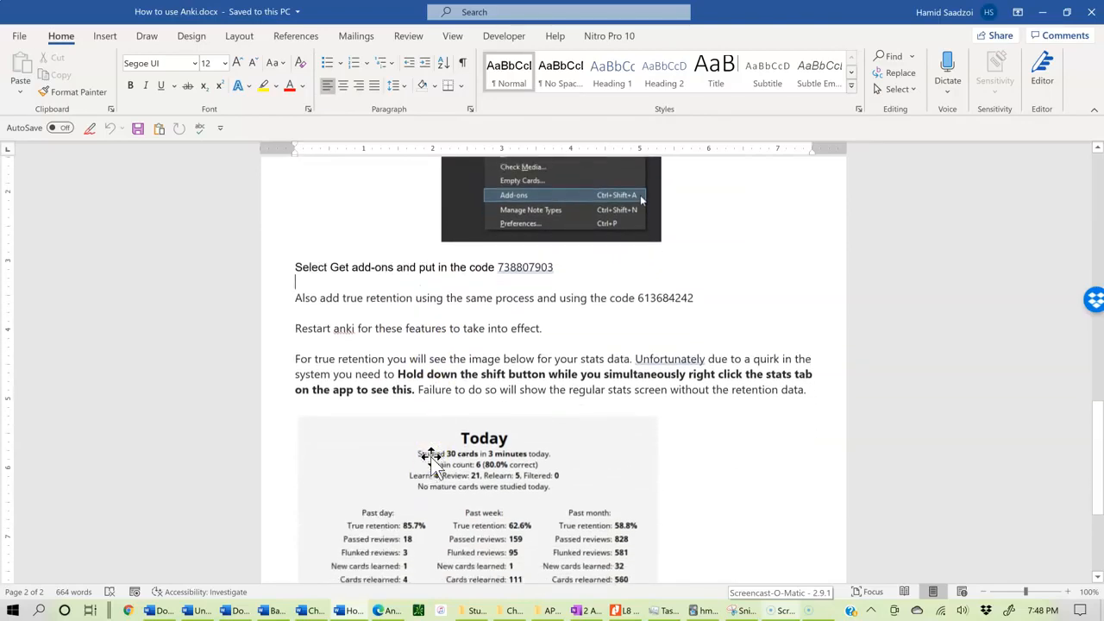
scroll(431, 461, down, 1)
scroll(453, 473, down, 1)
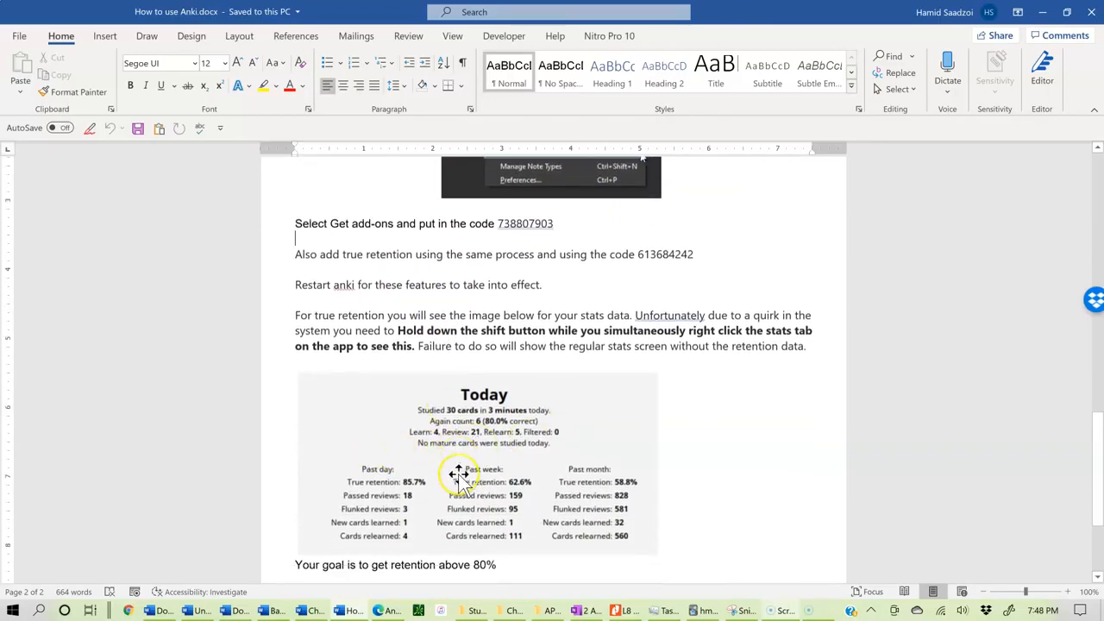
scroll(458, 474, down, 2)
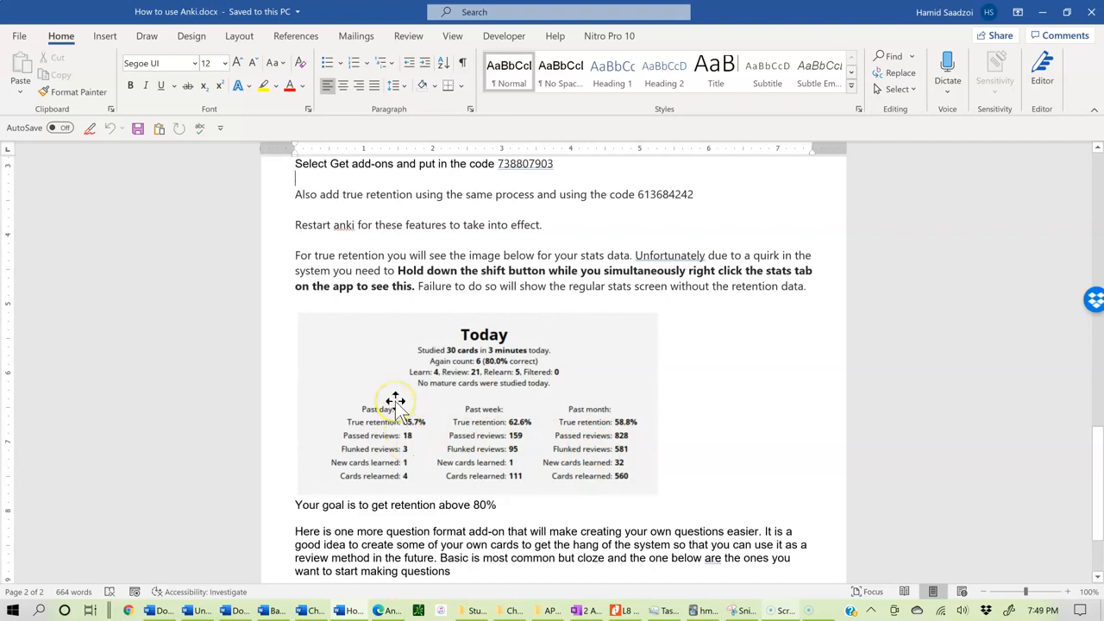
scroll(395, 402, down, 1)
scroll(395, 402, down, 1)
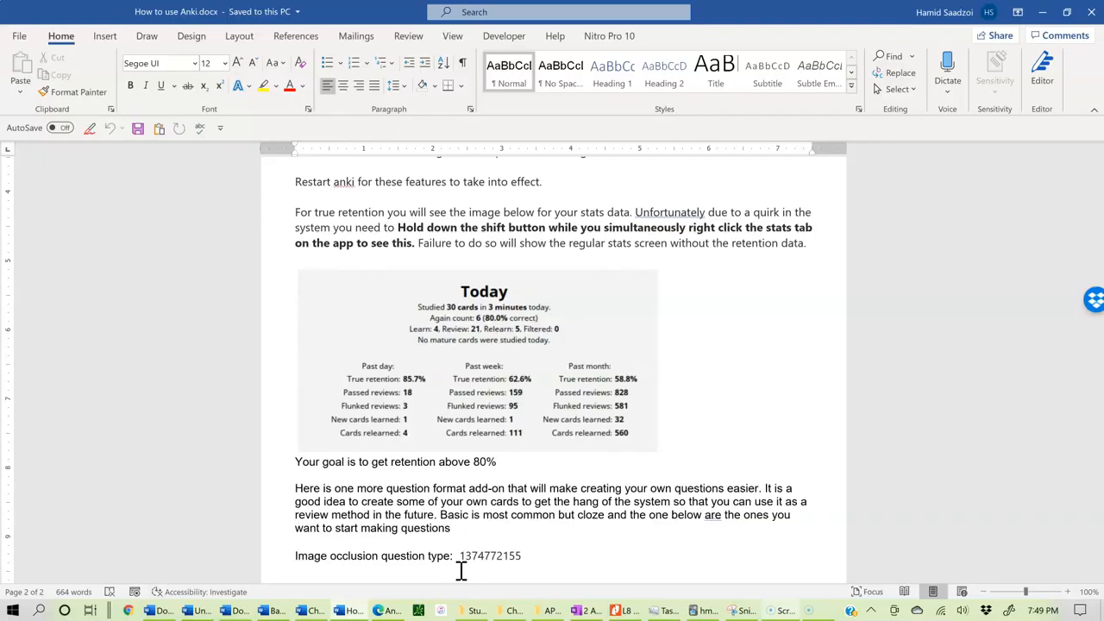
scroll(489, 461, down, 2)
scroll(488, 461, up, 3)
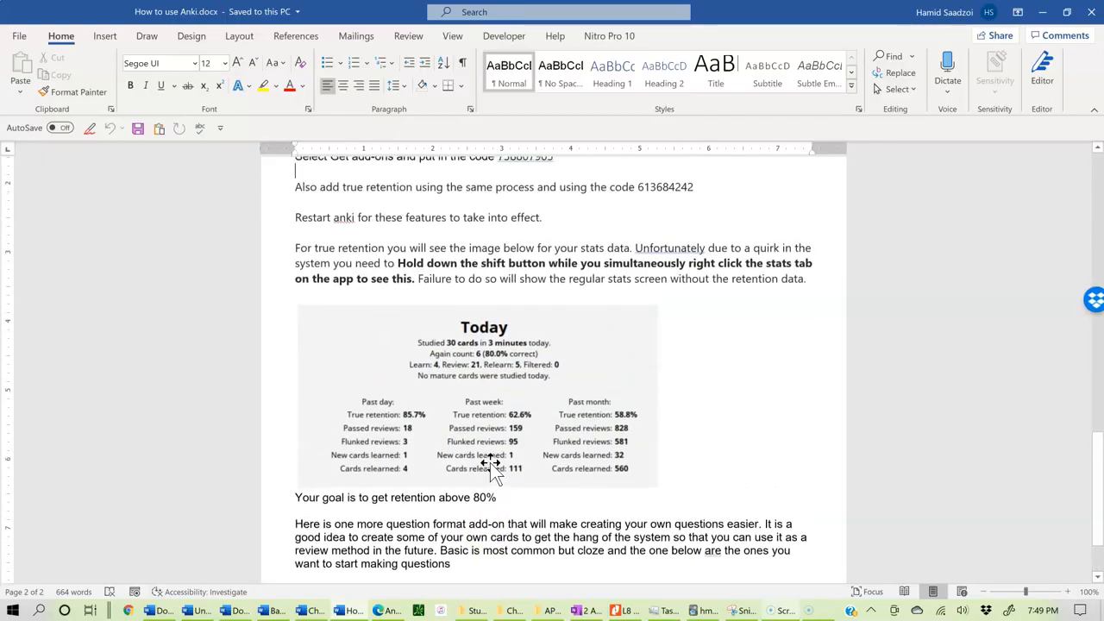
scroll(490, 466, up, 4)
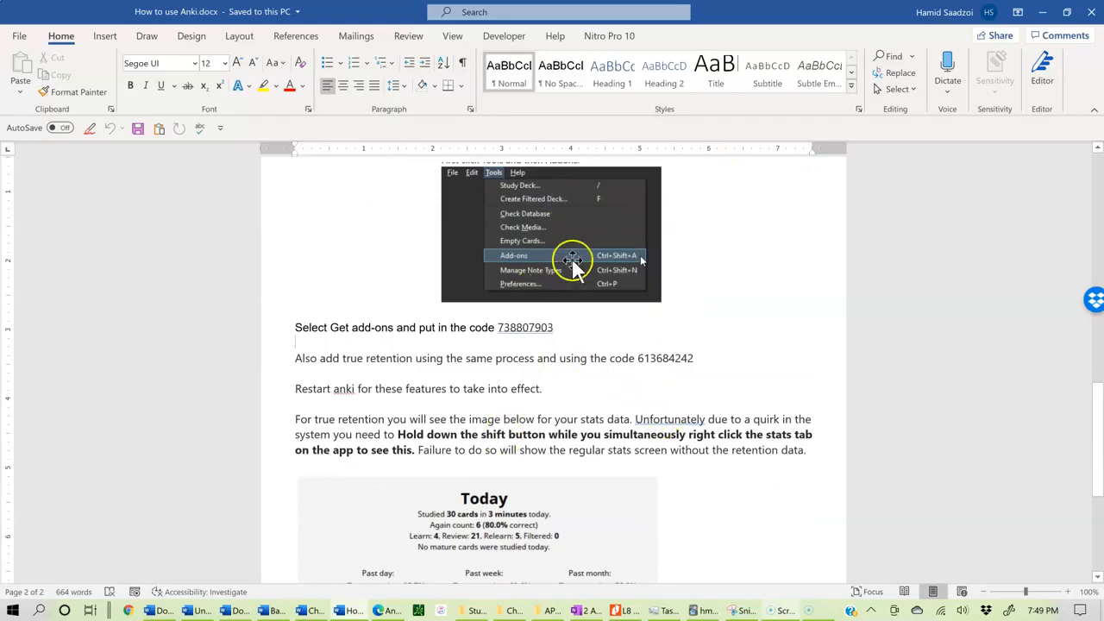
Step: Return to Anki and close the Install Add-on dialog and the Add-ons window
click(696, 611)
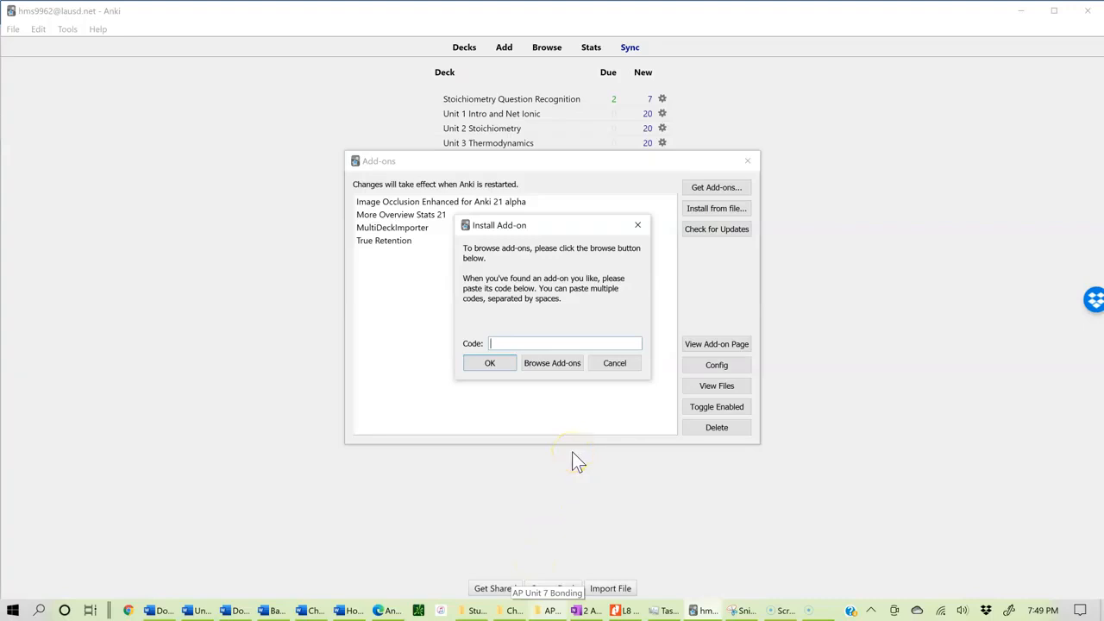
click(637, 224)
click(748, 161)
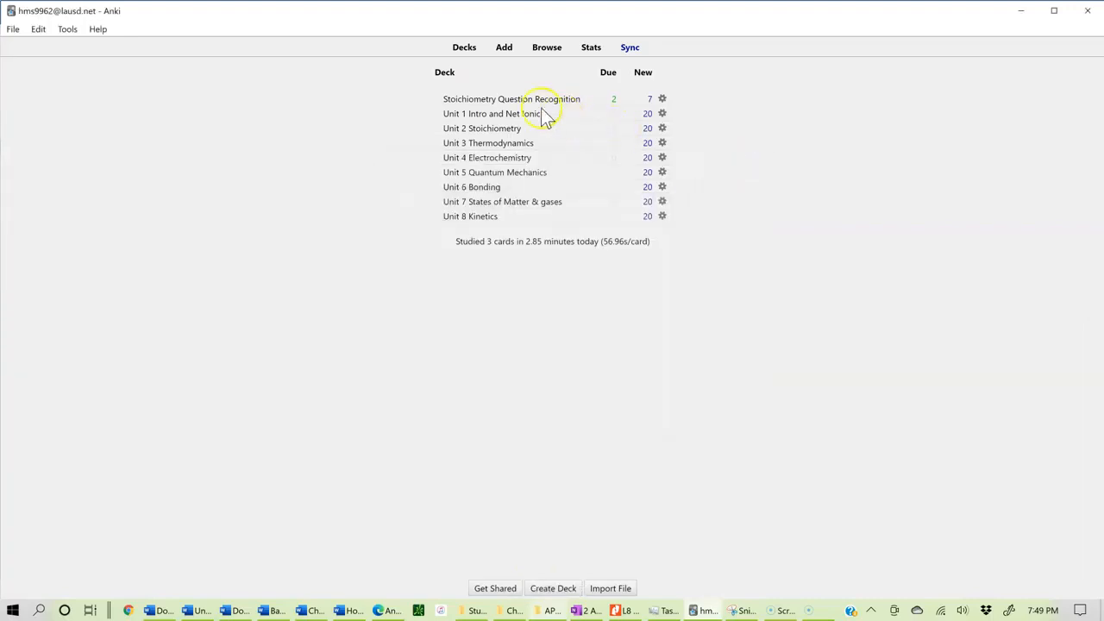
Step: Open the Stoichiometry Question Recognition deck and scroll through its statistics window, then close it
click(515, 101)
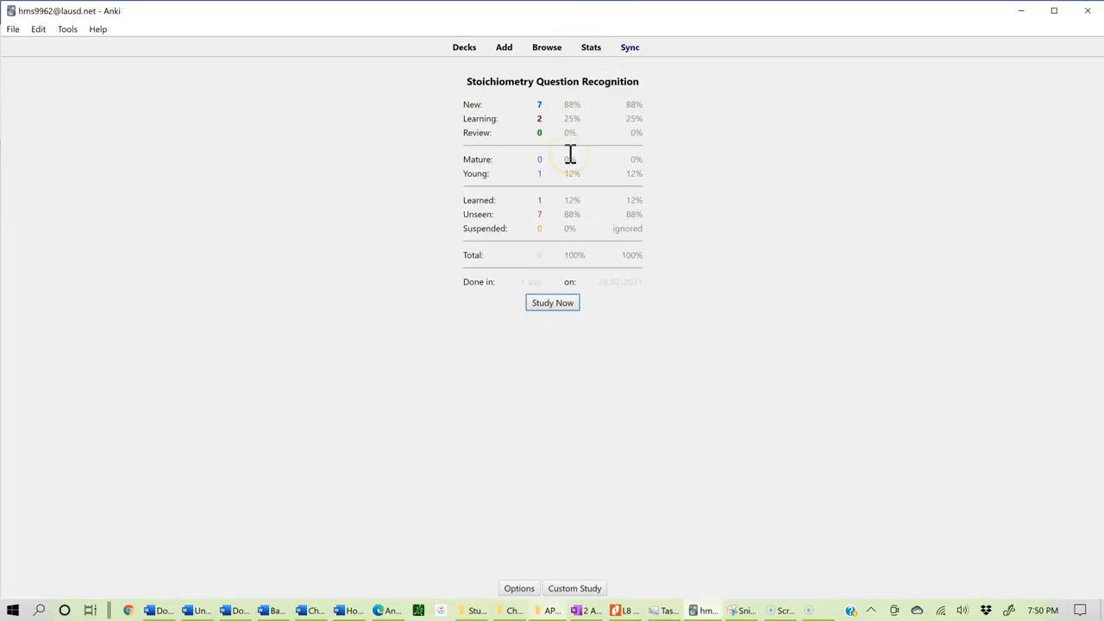
click(592, 50)
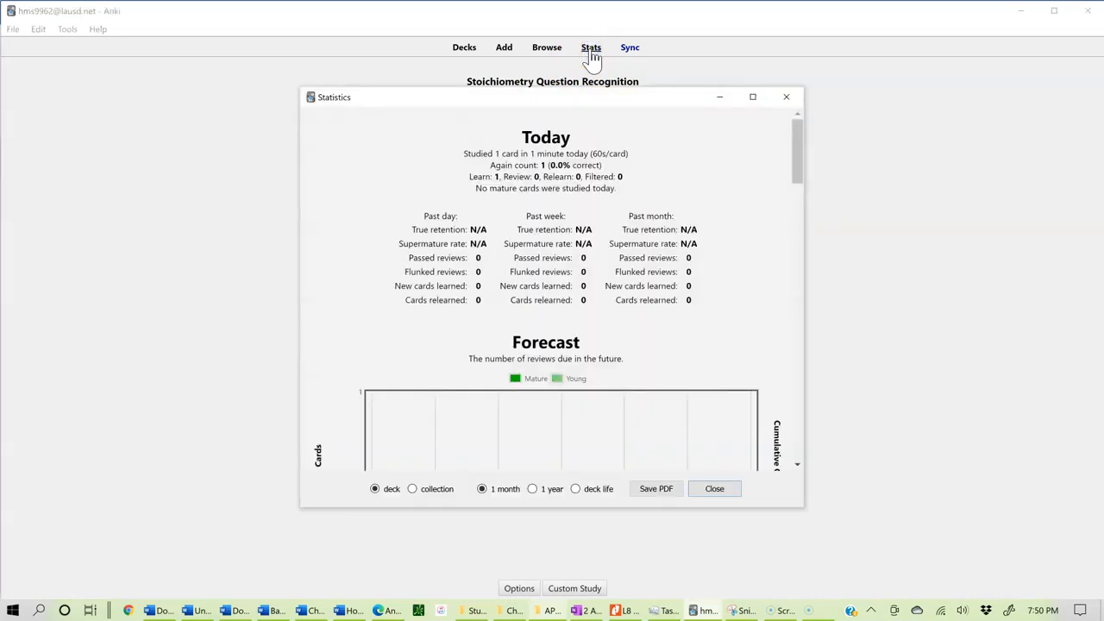
scroll(569, 285, down, 5)
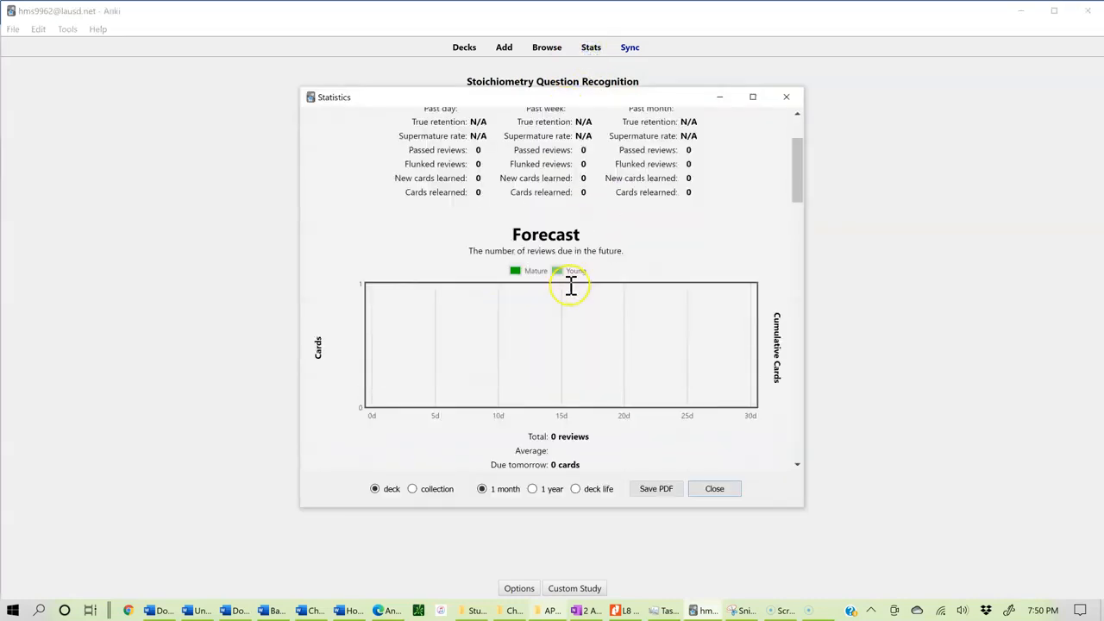
scroll(571, 285, down, 1)
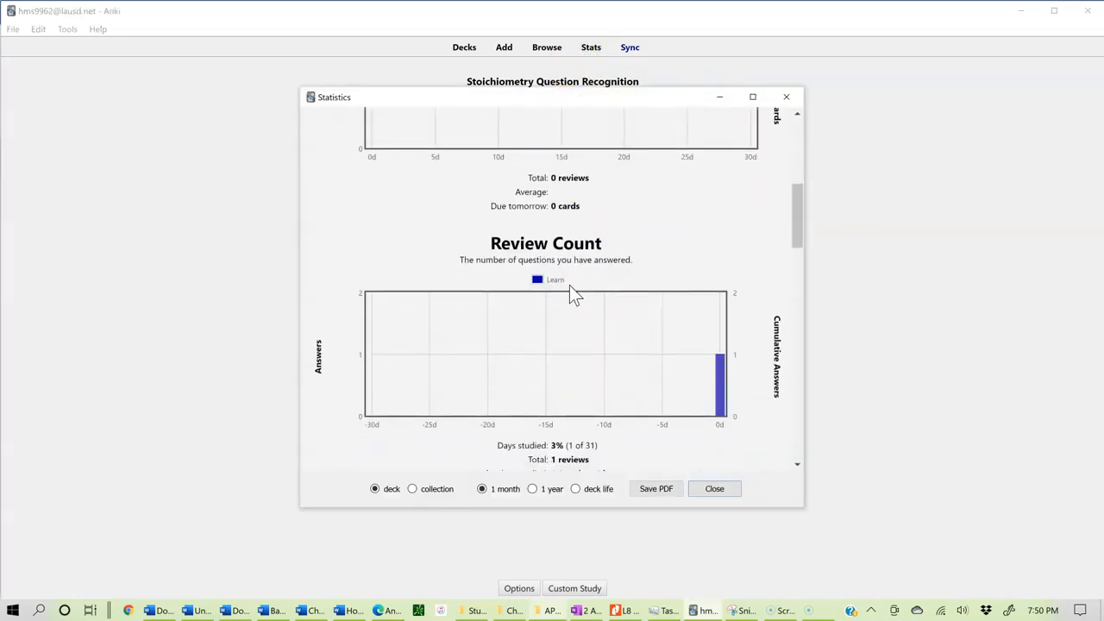
scroll(570, 285, up, 1)
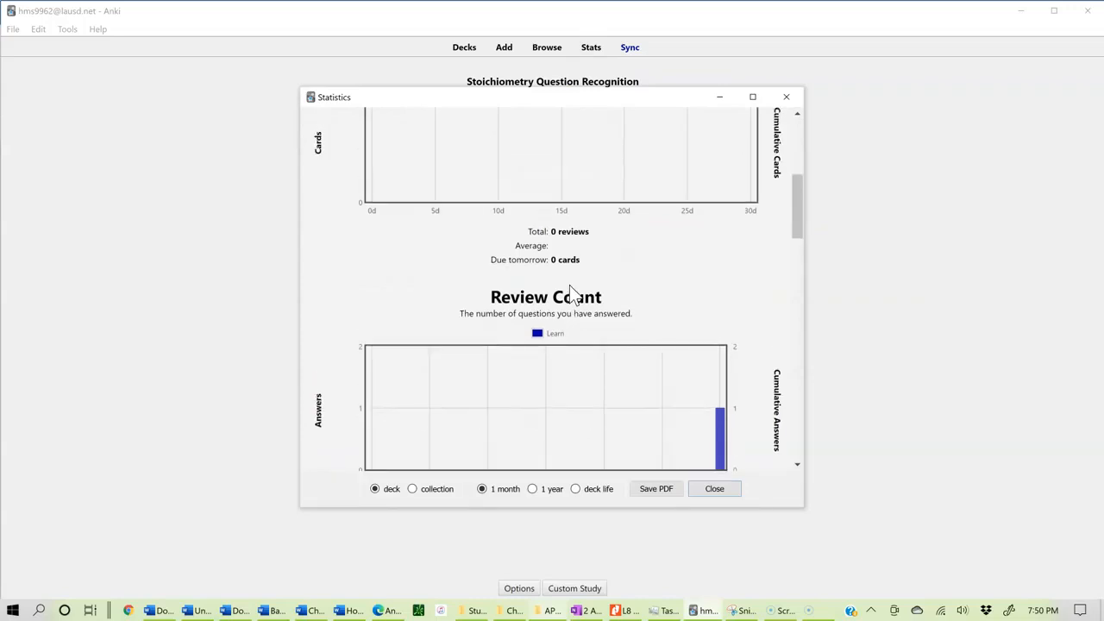
scroll(570, 289, up, 5)
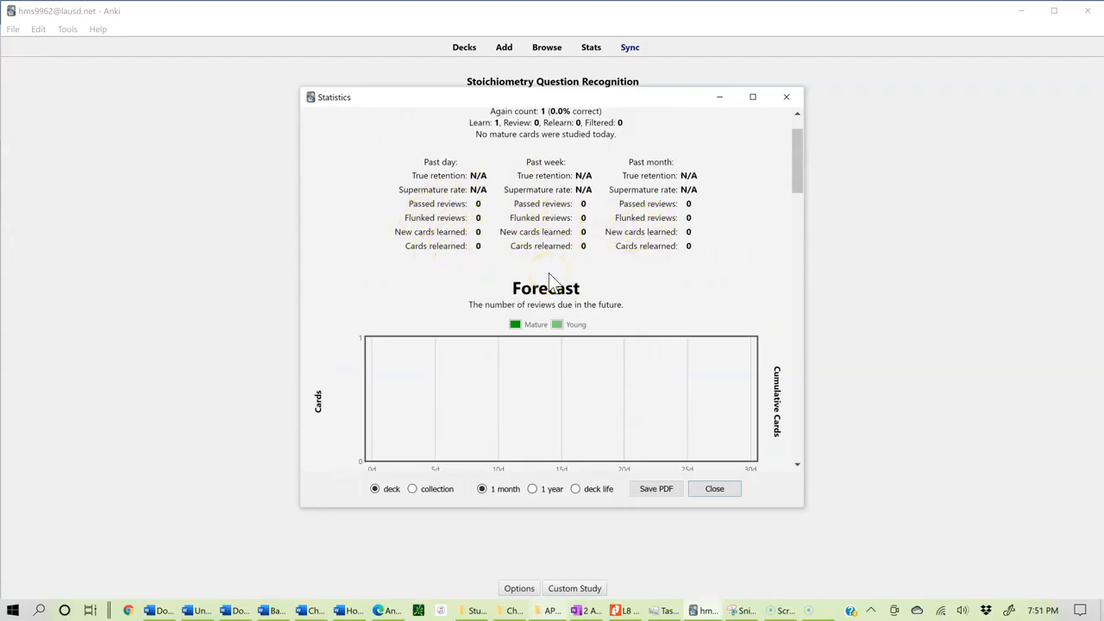
click(717, 489)
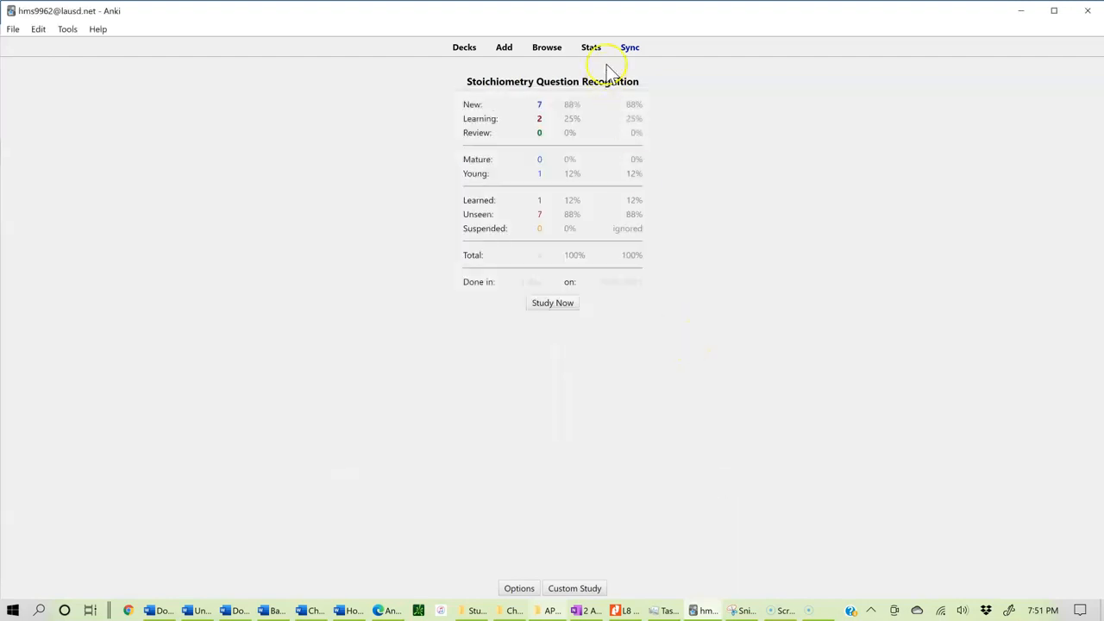
Step: Return to the deck list and create a new deck named chem
click(471, 49)
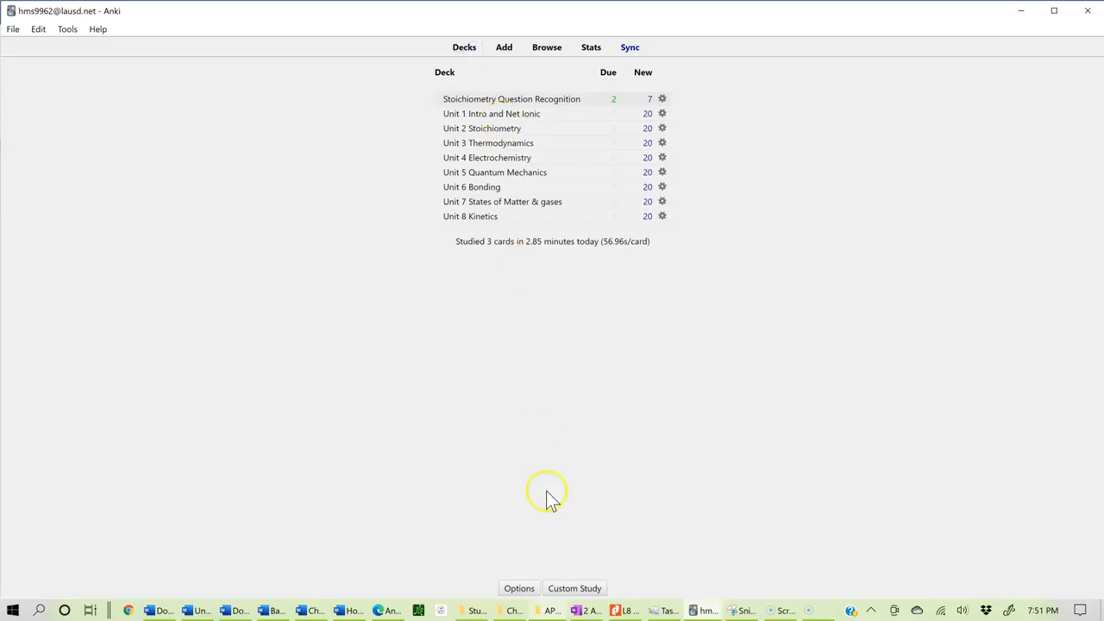
click(553, 589)
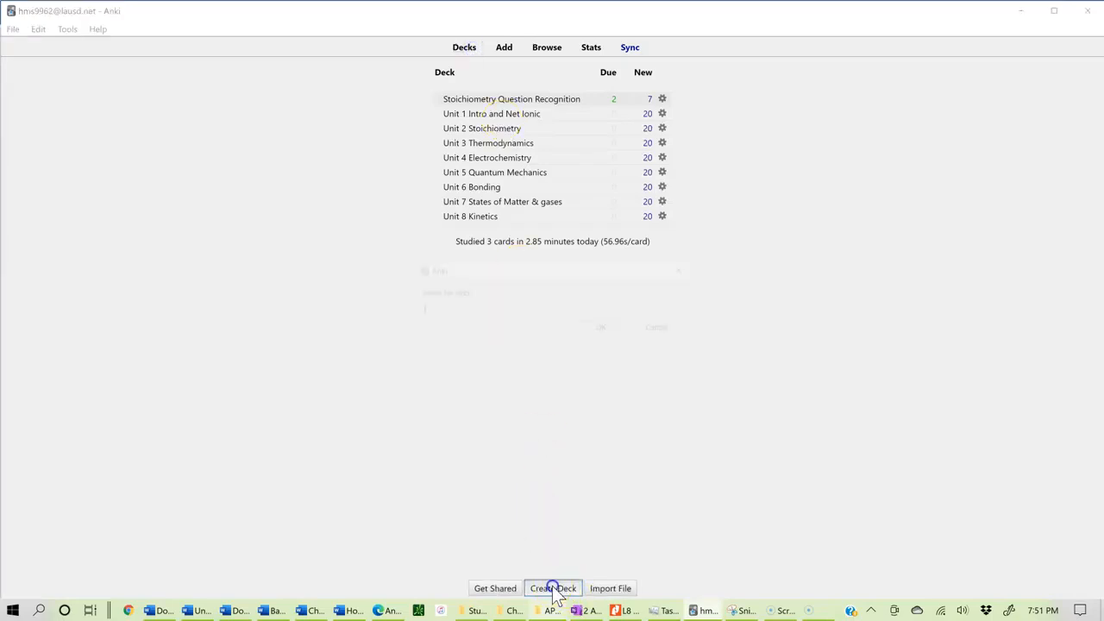
text(chem)
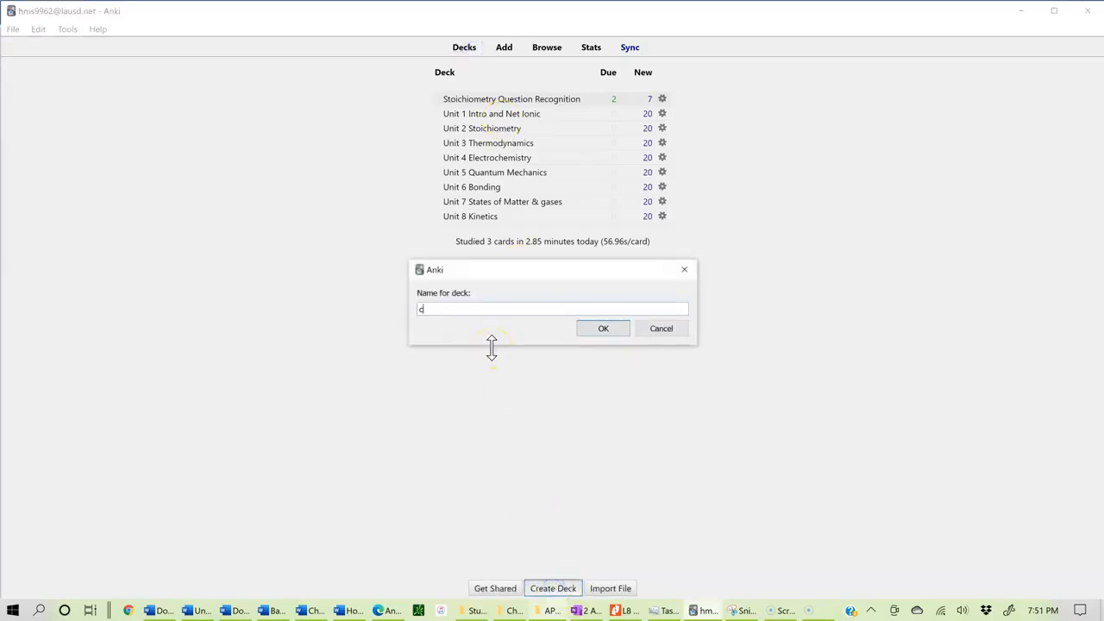
click(598, 328)
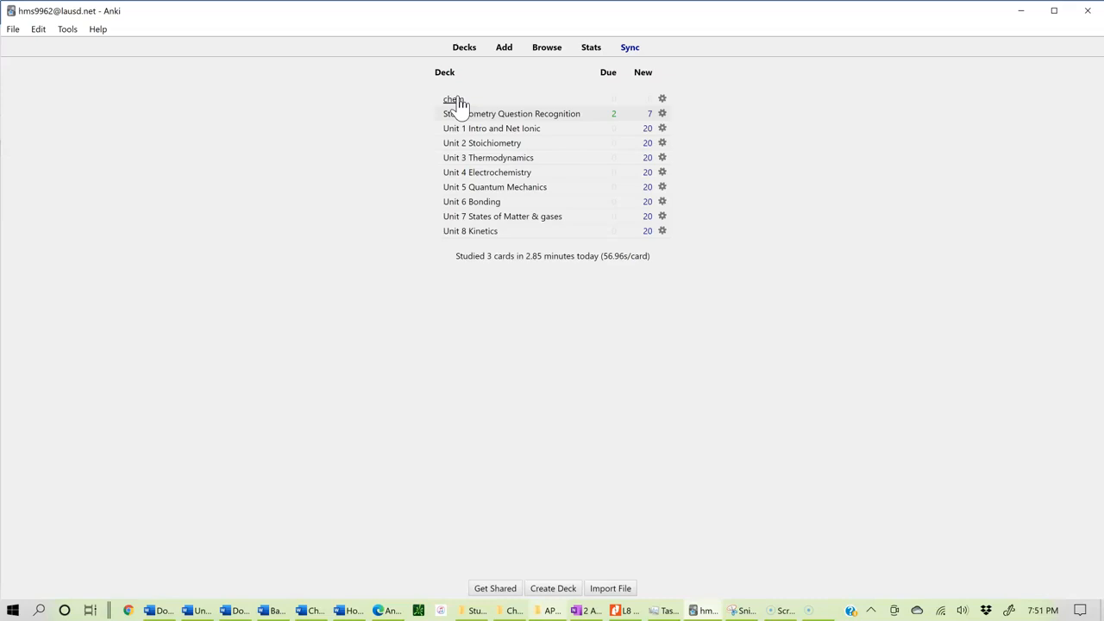
Step: Open the chem deck's add-card window and switch the note type to Basic-3b7b1
click(663, 100)
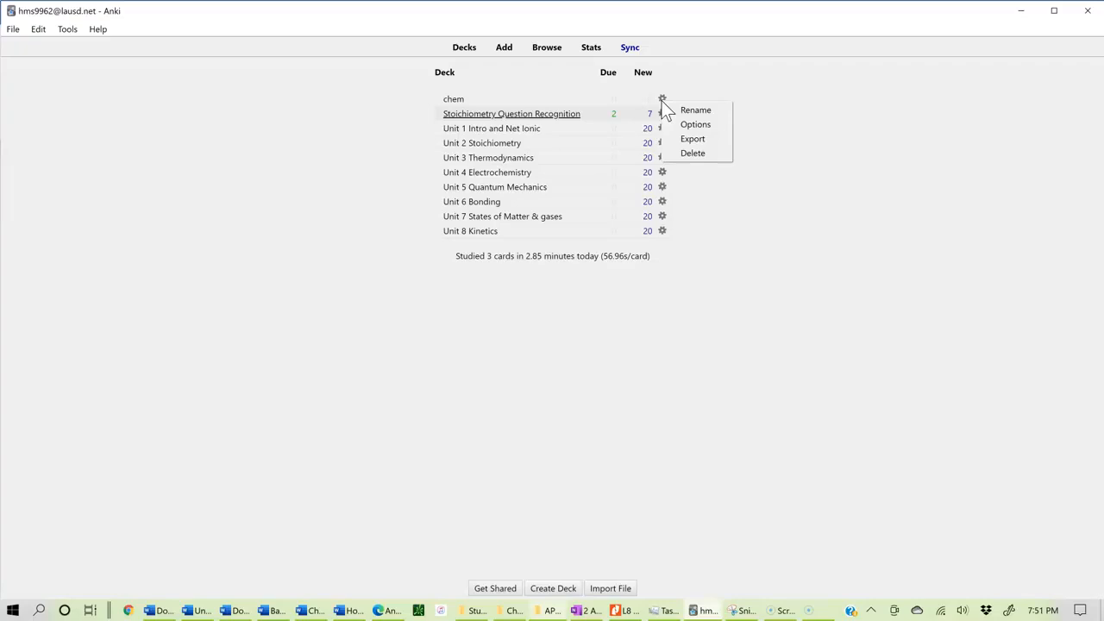
click(458, 101)
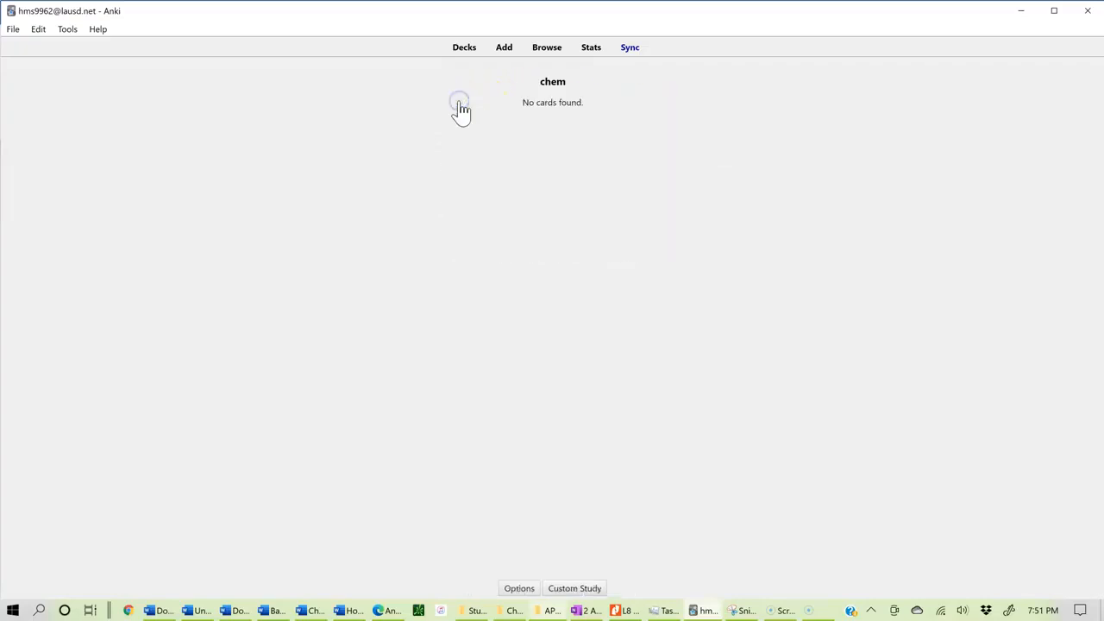
click(507, 54)
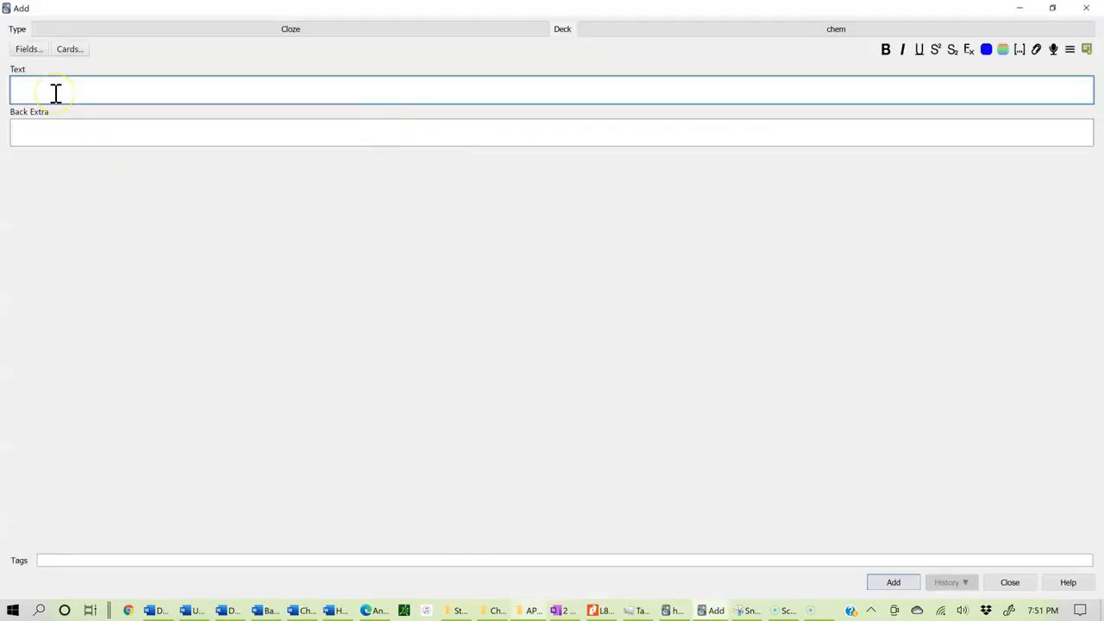
click(295, 31)
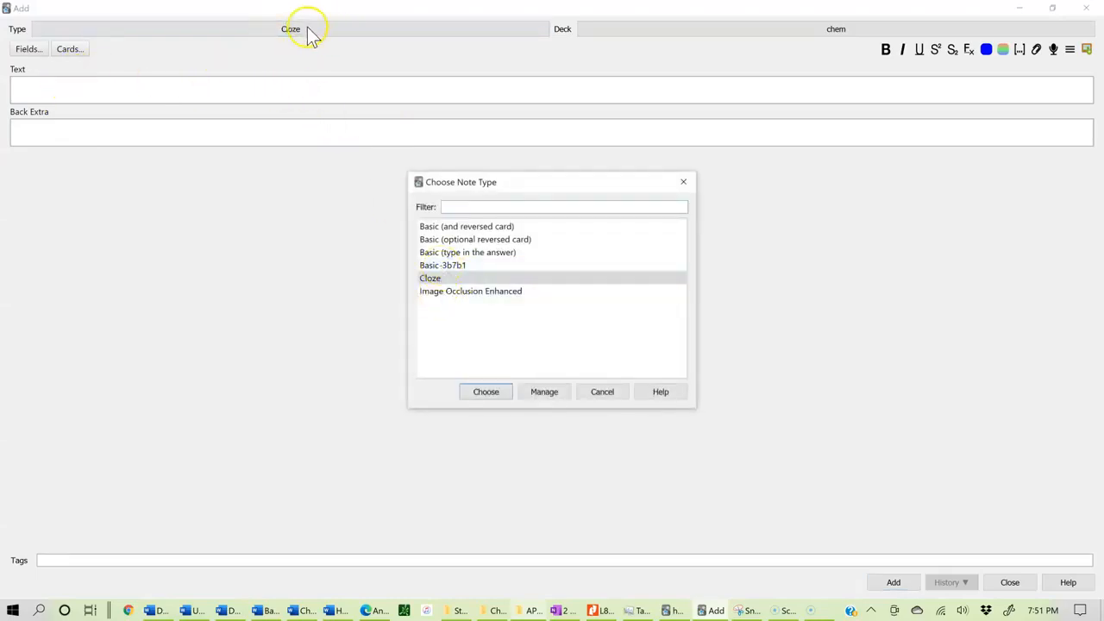
click(451, 266)
click(452, 266)
Step: Enter "what is oxidation" on the front and "charge becoming more positive" on the back of the card
click(123, 92)
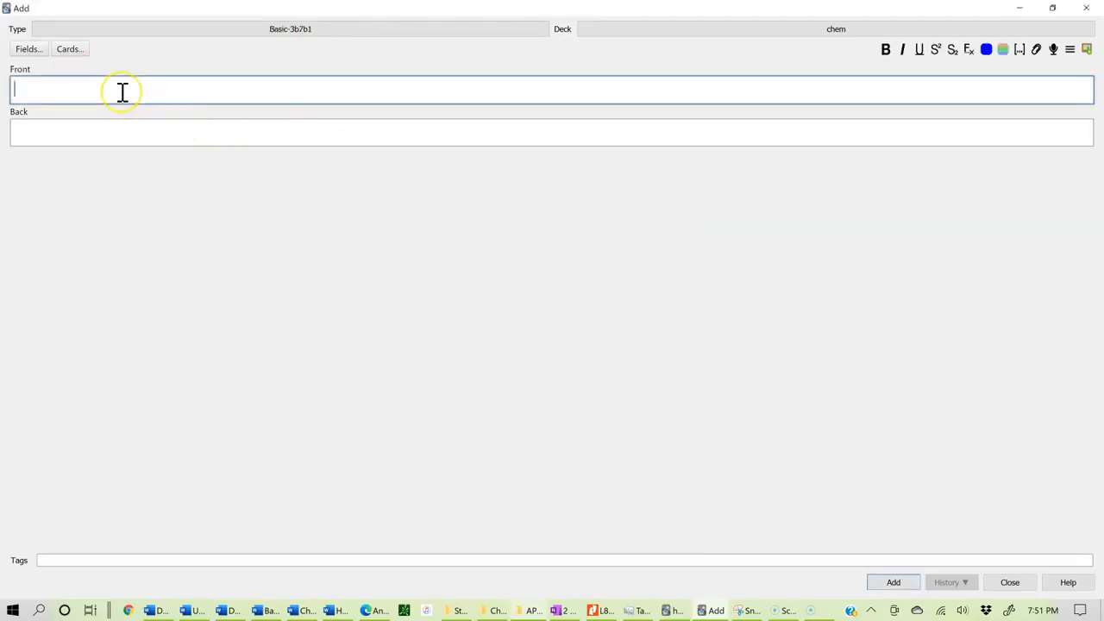
text(what is oxidation)
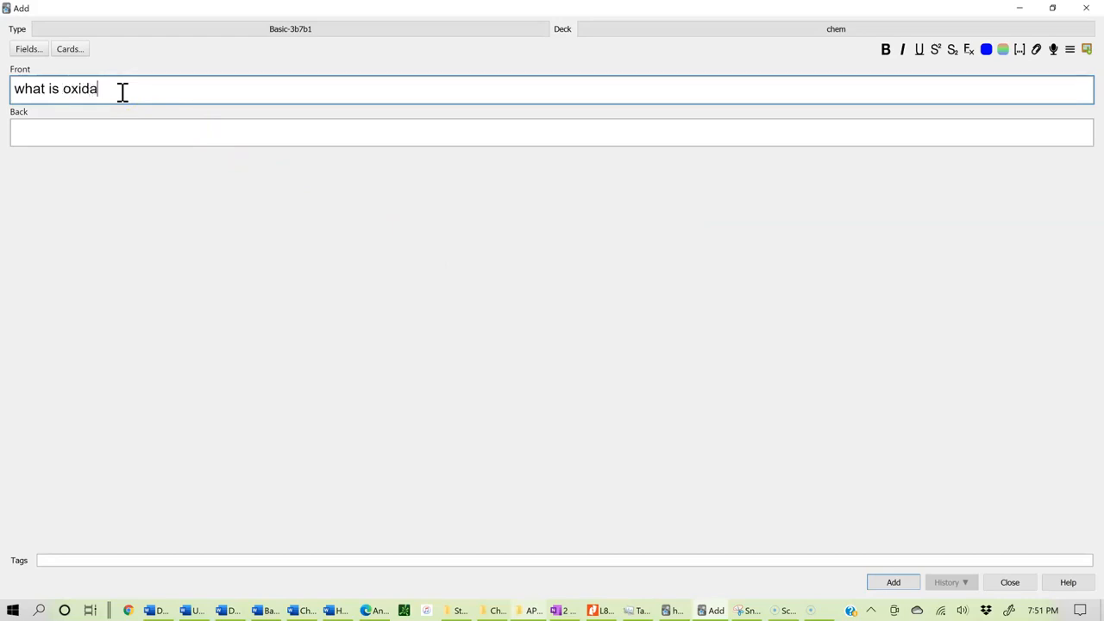
click(104, 124)
text(charge becomin)
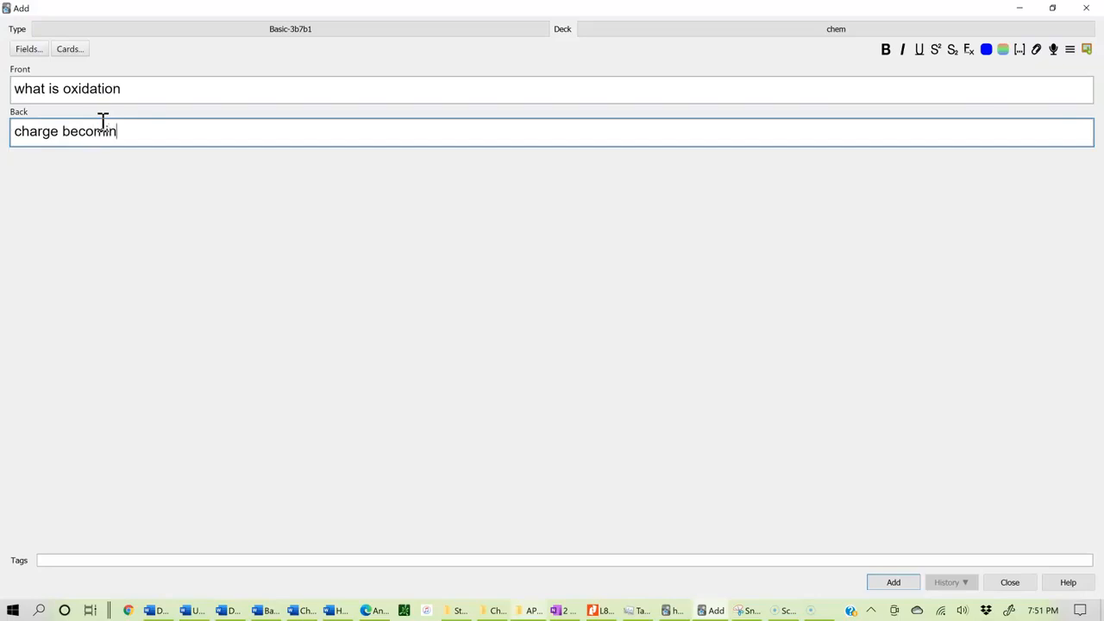
text(g more positive)
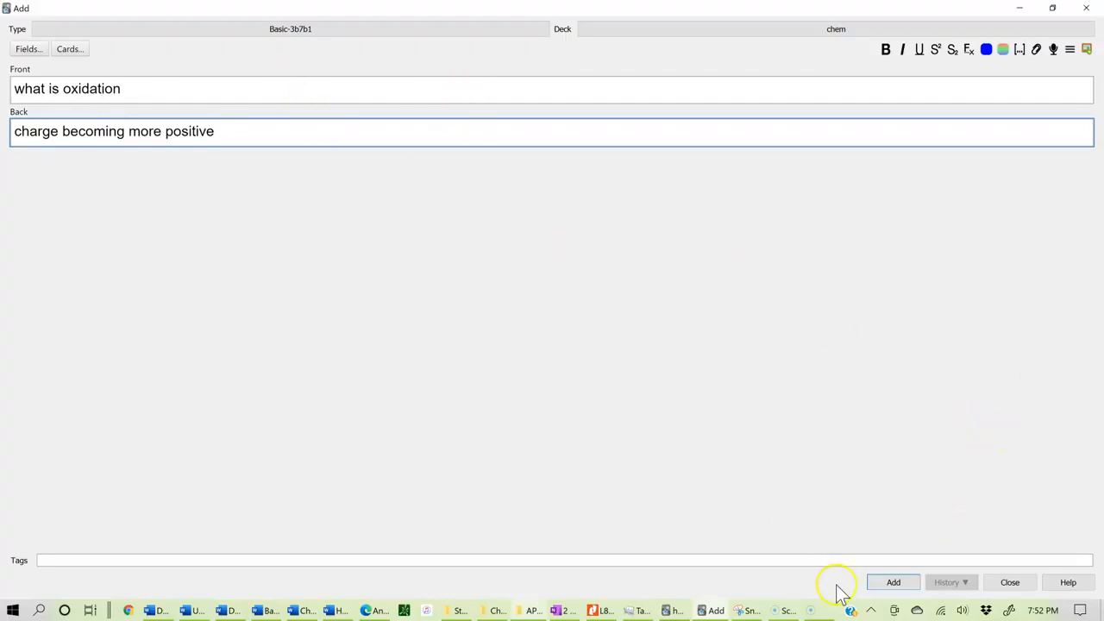
Step: Add the oxidation card to the deck and switch the note type to Cloze
click(892, 584)
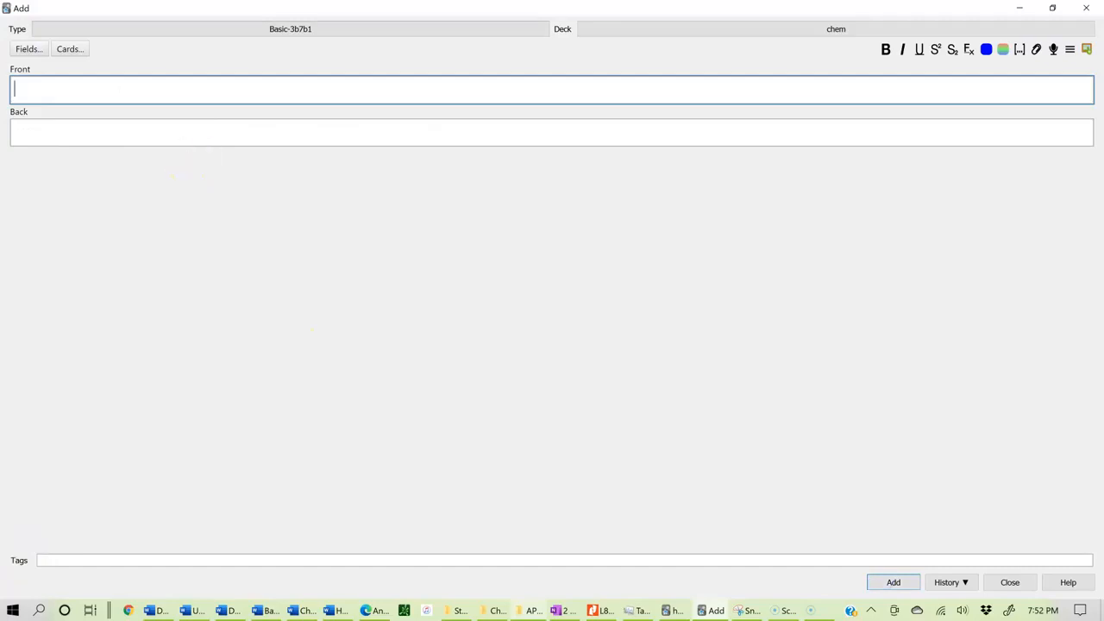
click(382, 27)
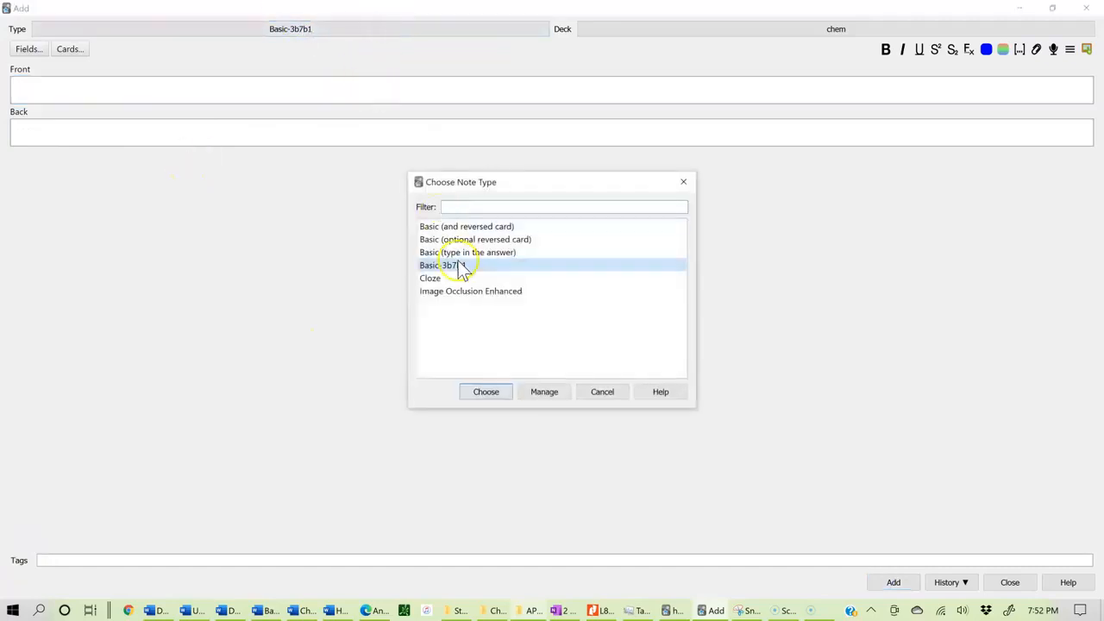
double_click(440, 278)
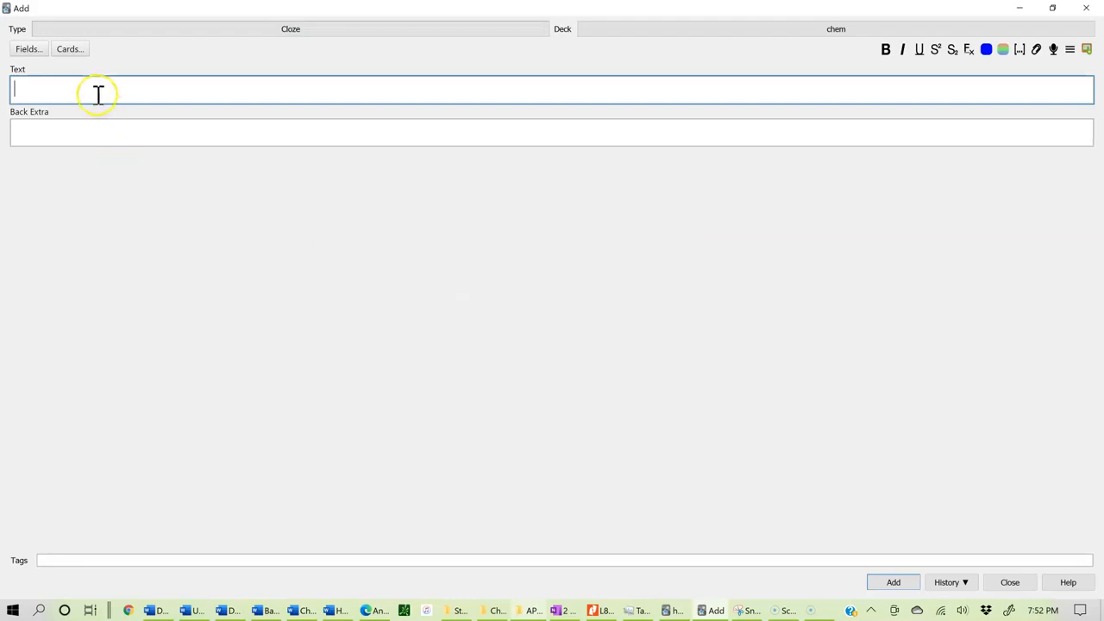
Step: Enter "The anode is where oxidation occcurs" as the text and turn "anode" into a cloze deletion
text(The anode is where oxidation occcurs)
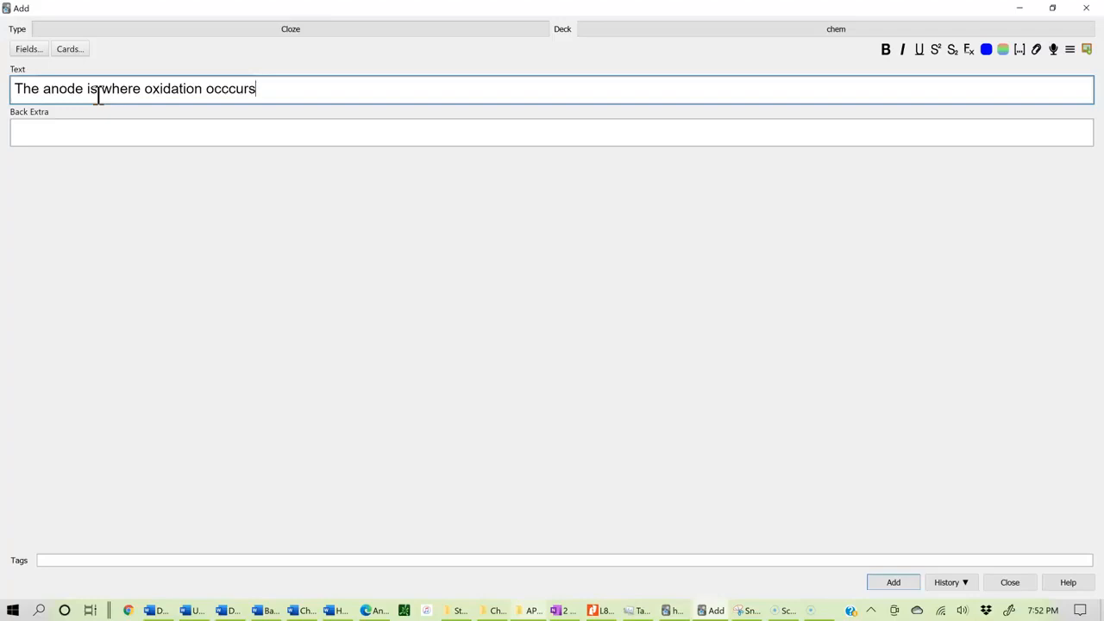
double_click(52, 88)
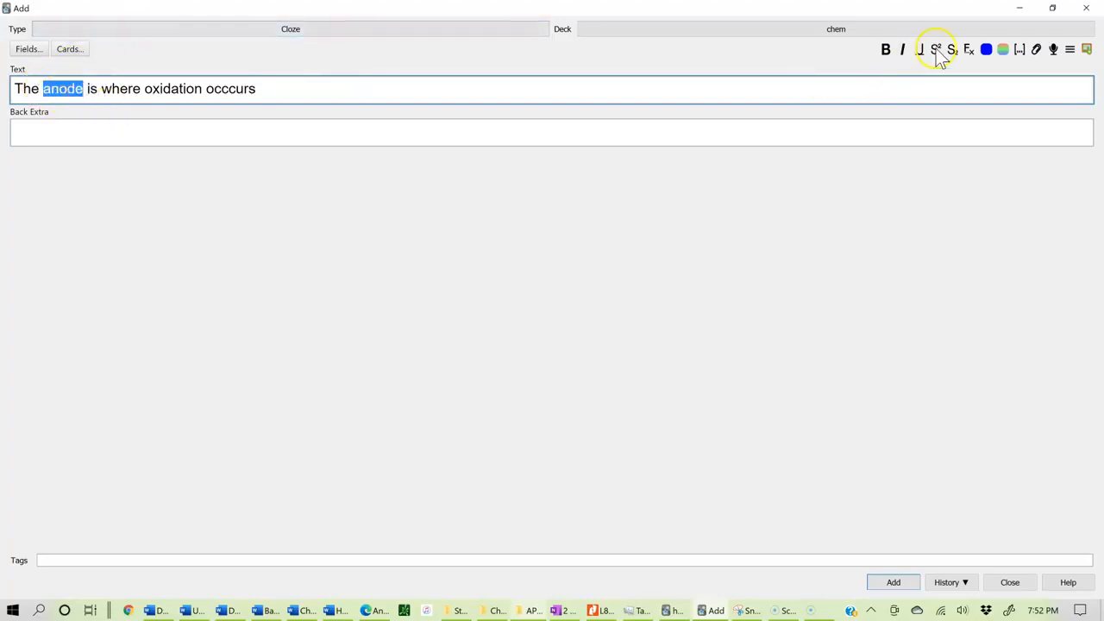
click(1022, 54)
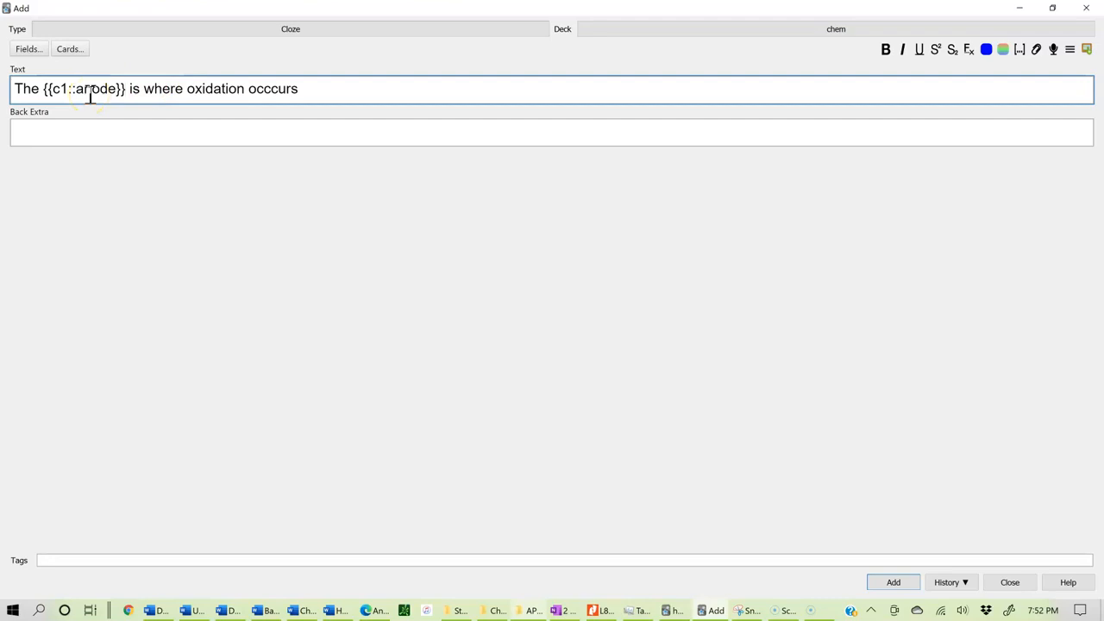
Step: Turn "oxidation" into a second cloze deletion and add the cloze card
drag(187, 89, 242, 88)
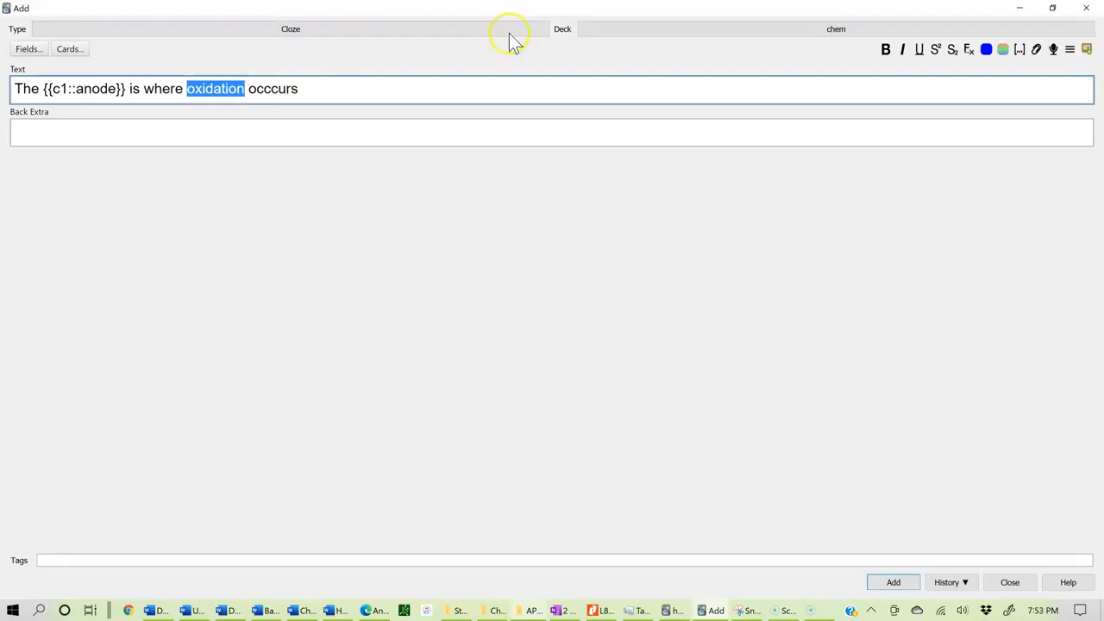
click(1022, 51)
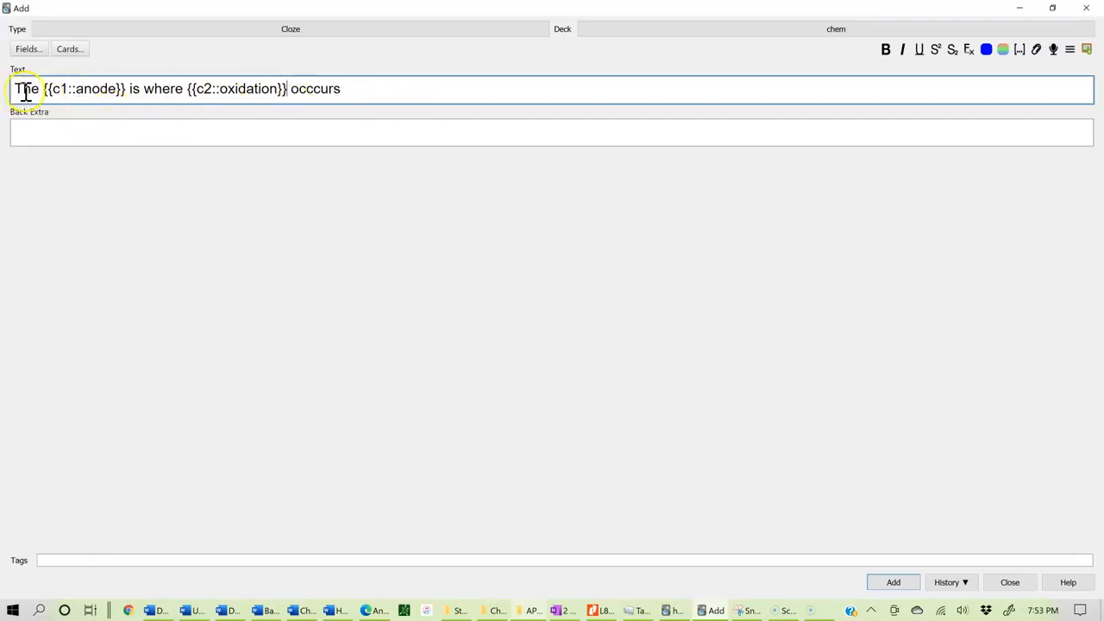
click(139, 89)
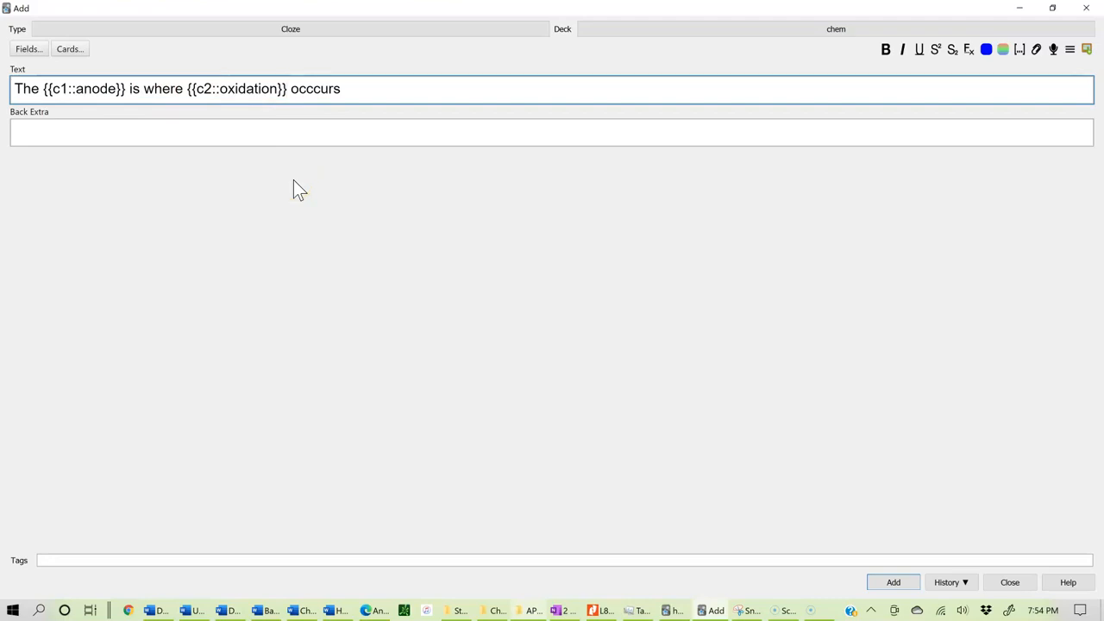
click(889, 582)
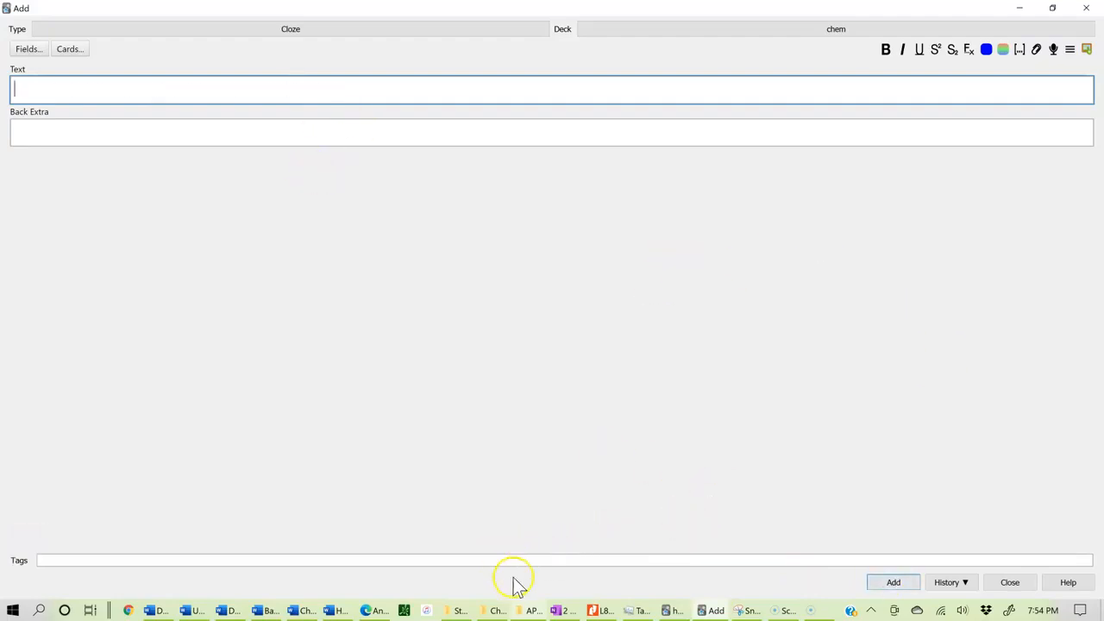
Step: Capture the galvanic cell diagram from the OneNote page with the Snipping Tool
click(559, 611)
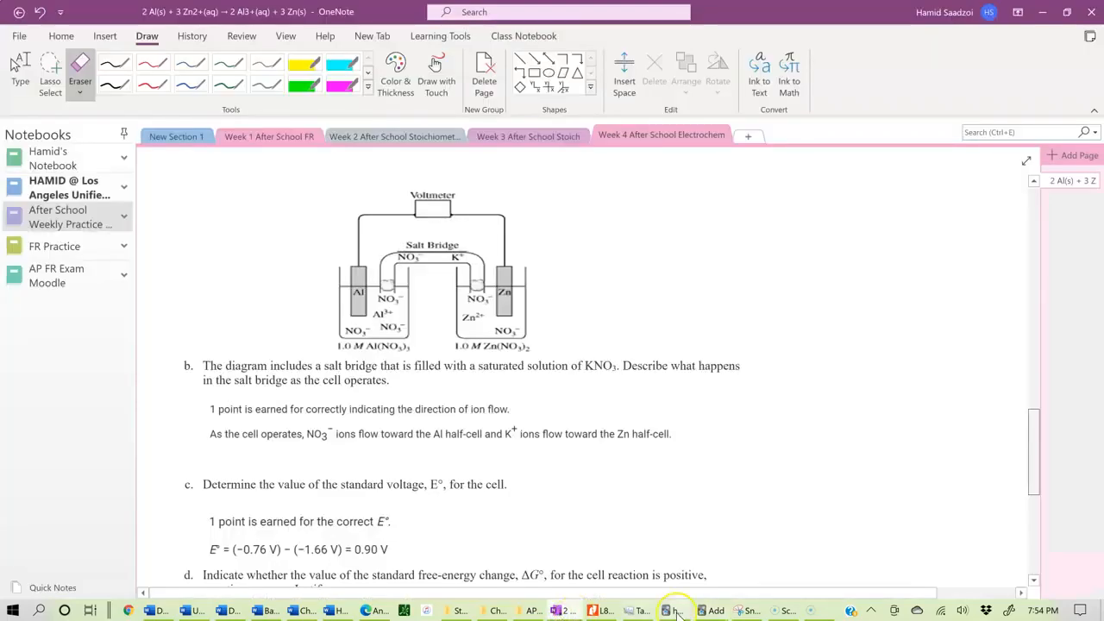
click(748, 610)
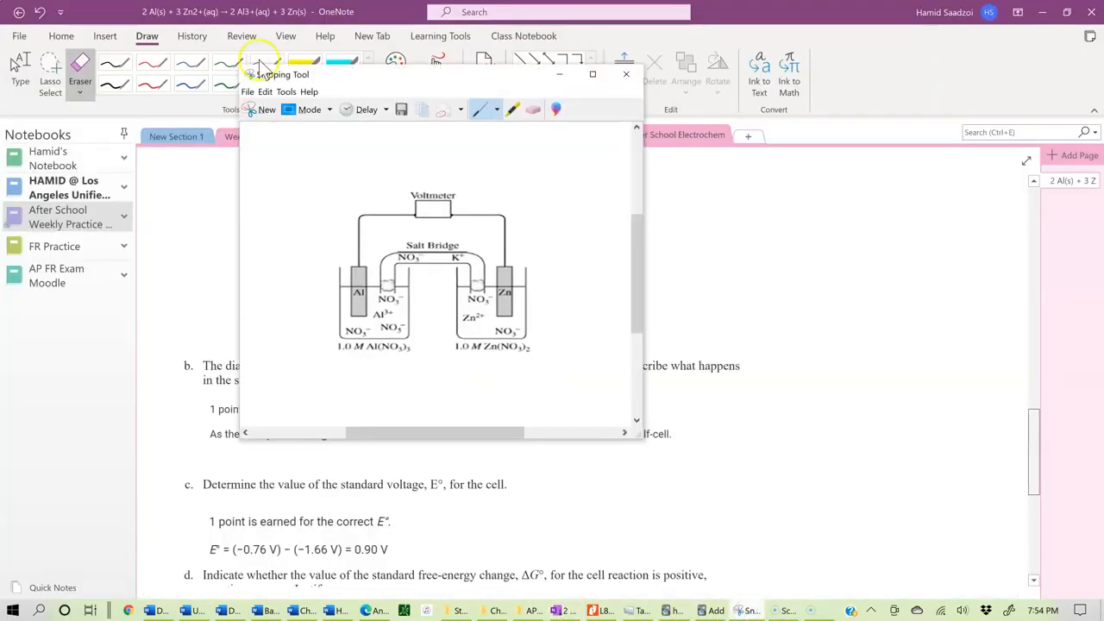
click(260, 110)
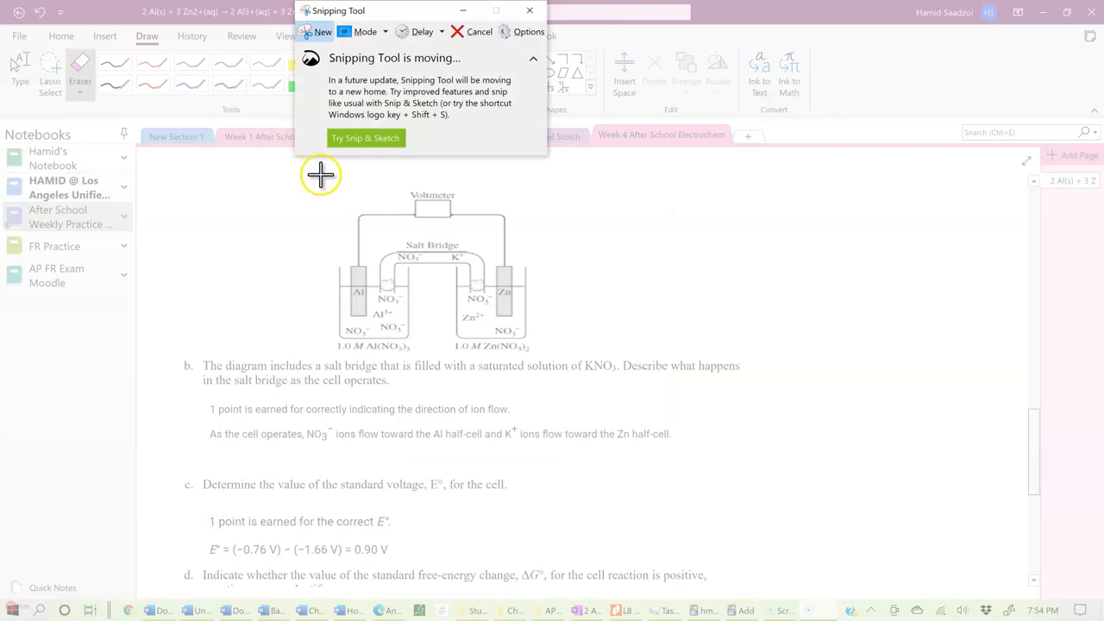
drag(307, 185, 566, 358)
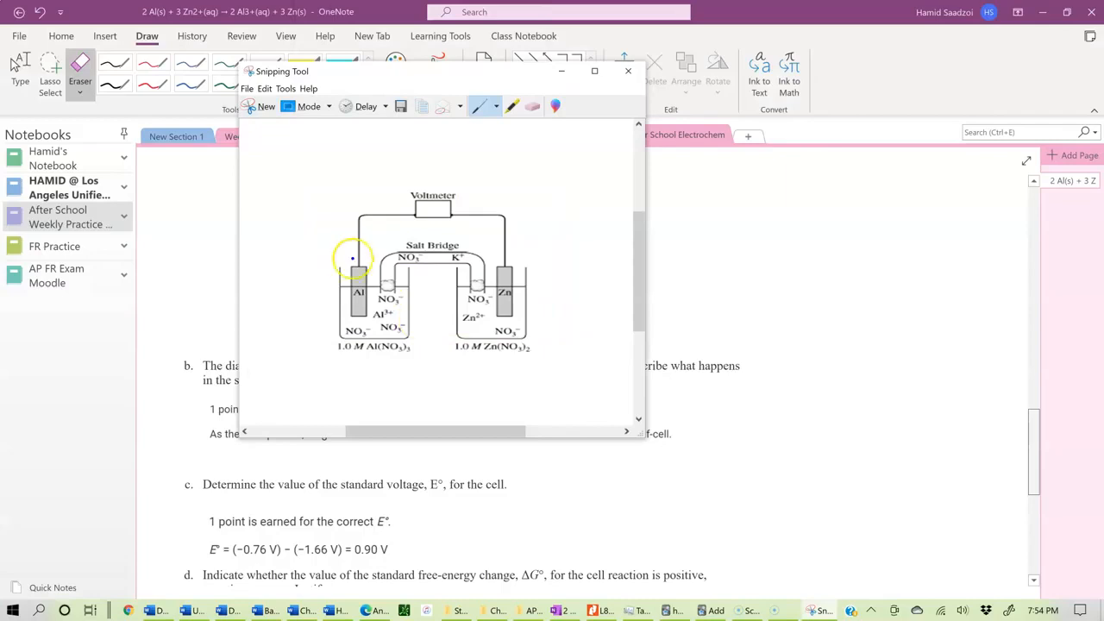
click(561, 75)
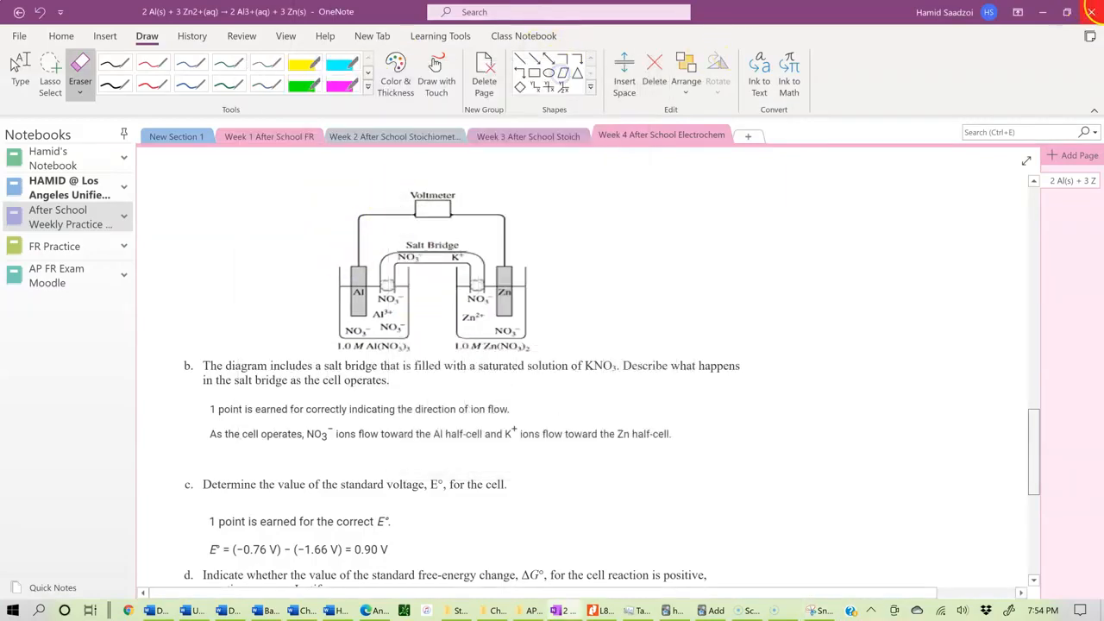
click(1043, 12)
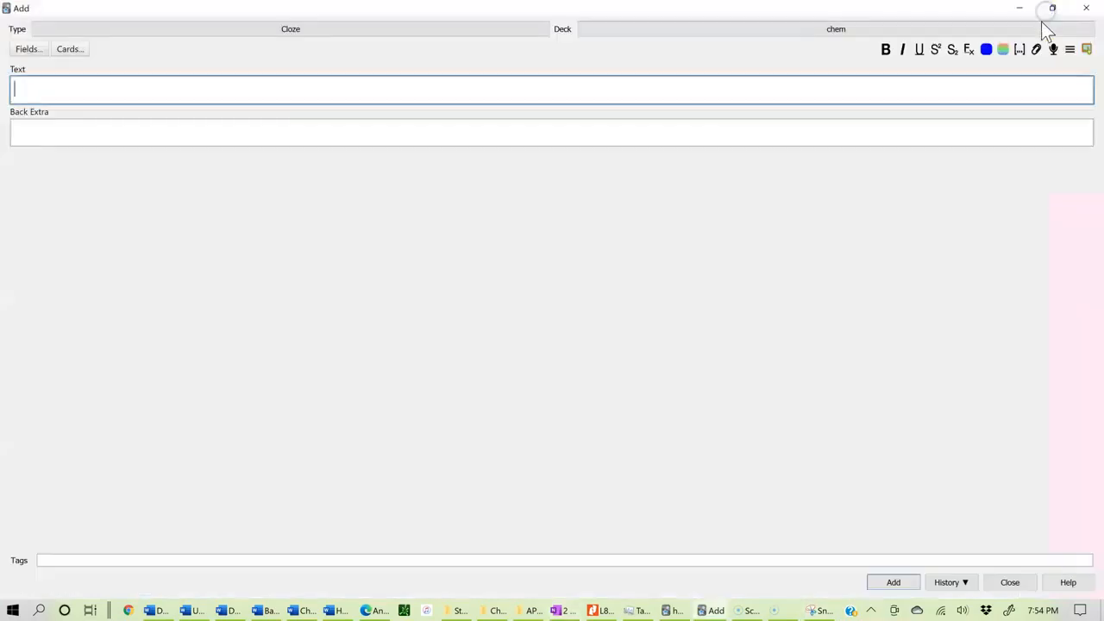
Step: Open Image Occlusion with the captured diagram and draw masks over the Salt Bridge label and the Zn and Al electrodes
click(1089, 50)
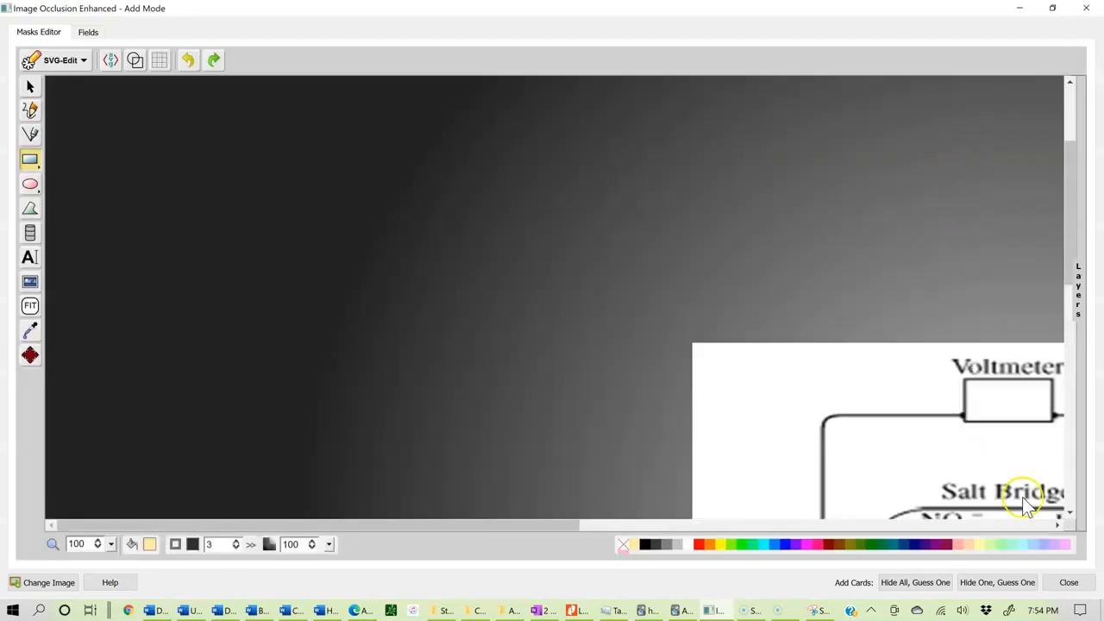
click(1057, 524)
click(1058, 524)
click(1058, 524)
click(1058, 524)
click(1057, 524)
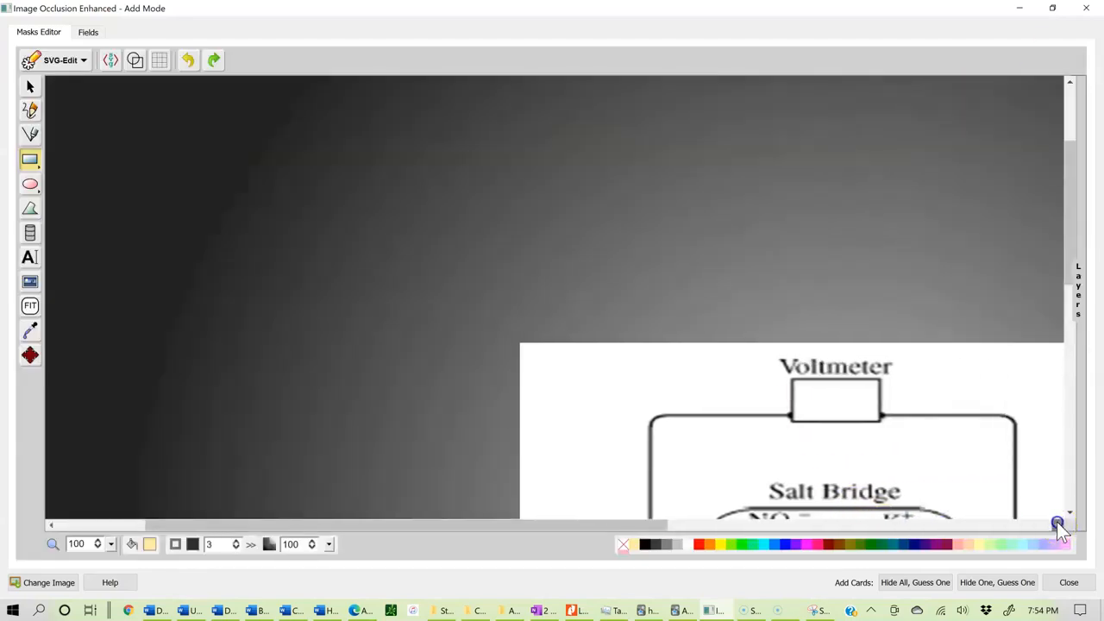
click(1058, 524)
click(1057, 524)
click(1058, 524)
click(1058, 524)
click(1057, 524)
click(1058, 524)
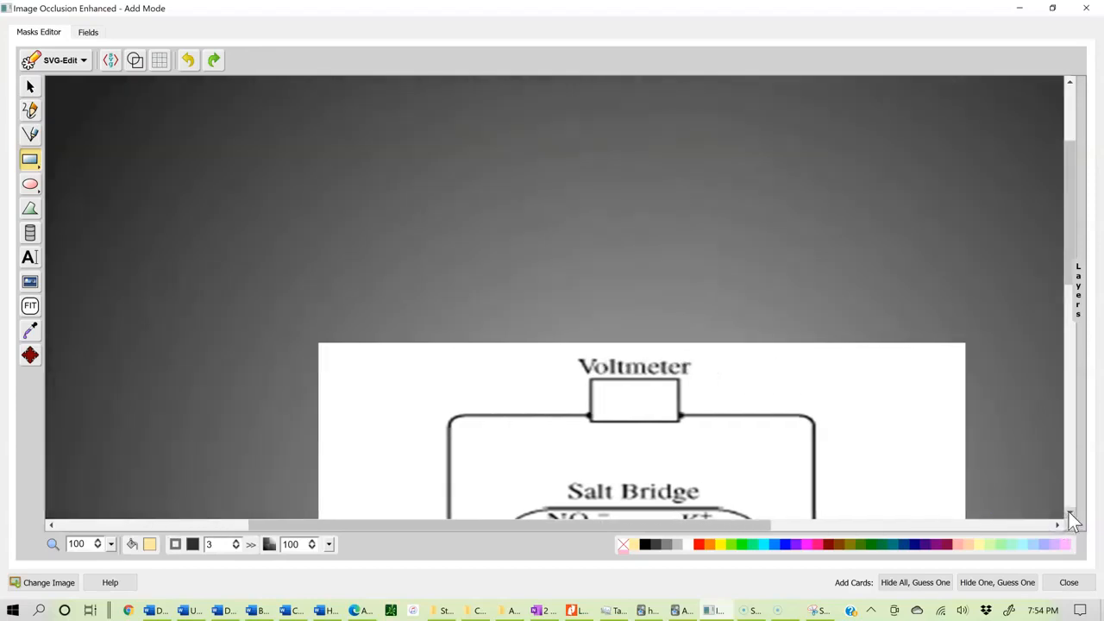
click(1070, 513)
click(1070, 513)
click(1069, 512)
click(1070, 513)
click(1070, 513)
click(1070, 513)
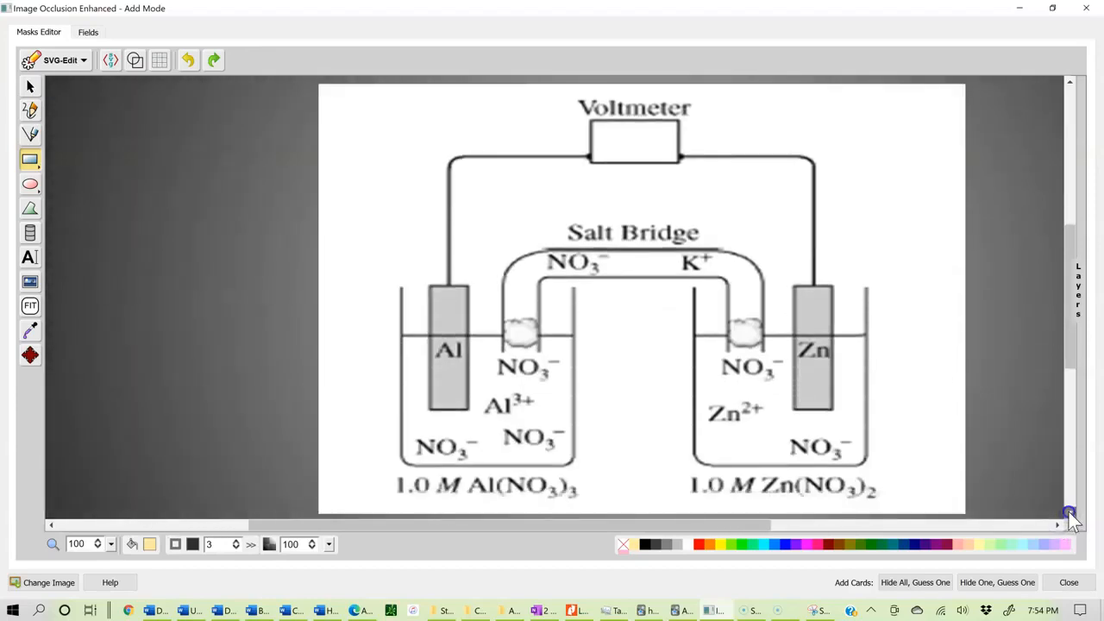
click(1070, 513)
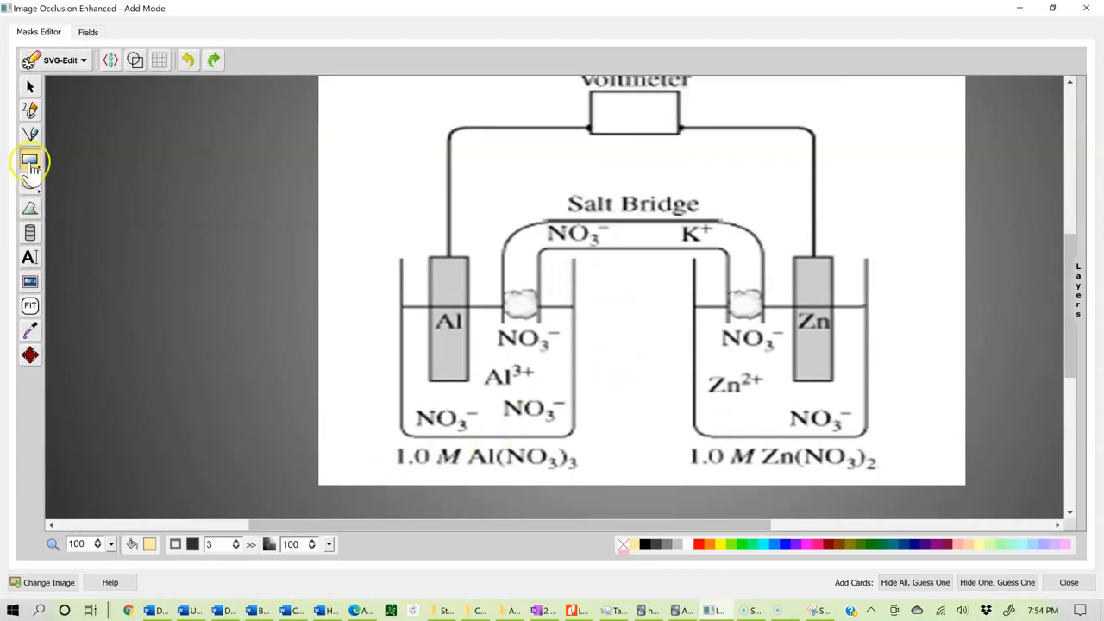
drag(561, 189, 711, 217)
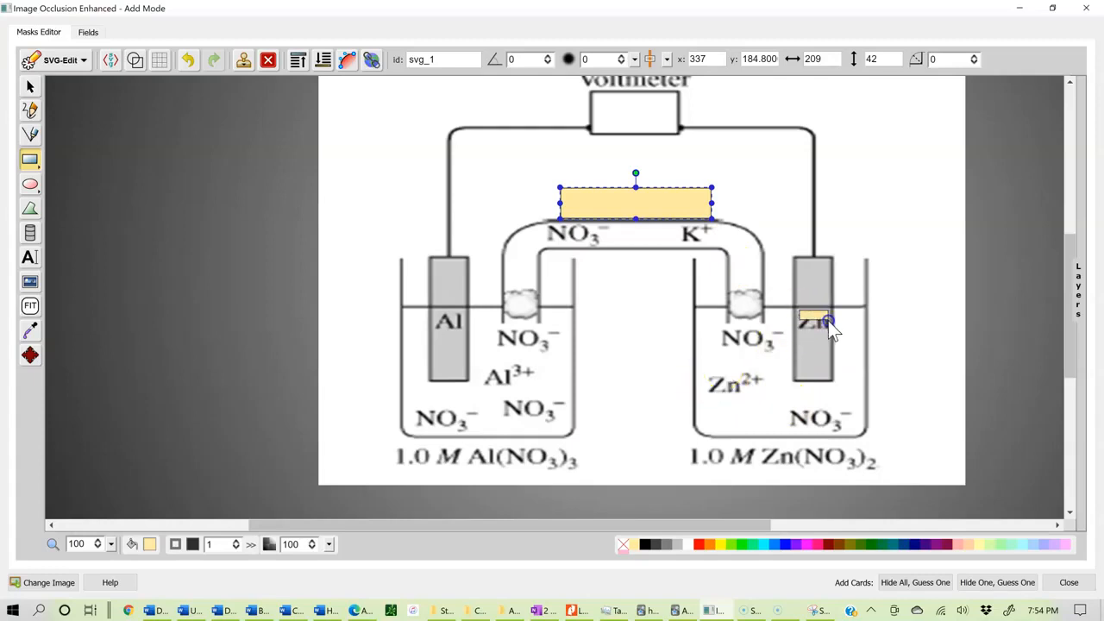
drag(831, 332, 831, 333)
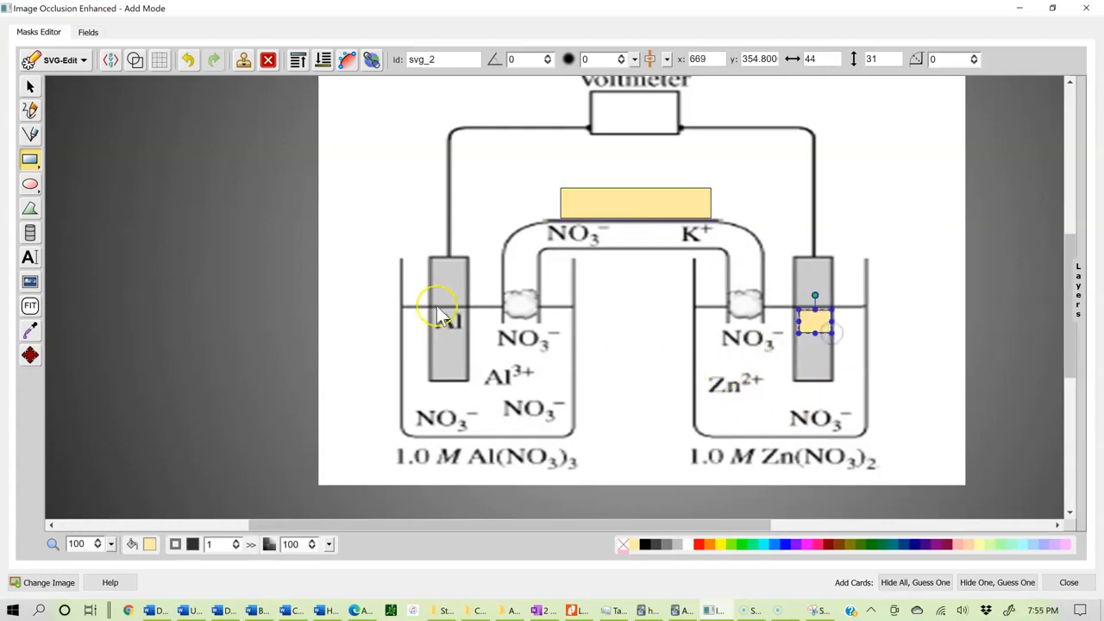
drag(466, 326, 468, 337)
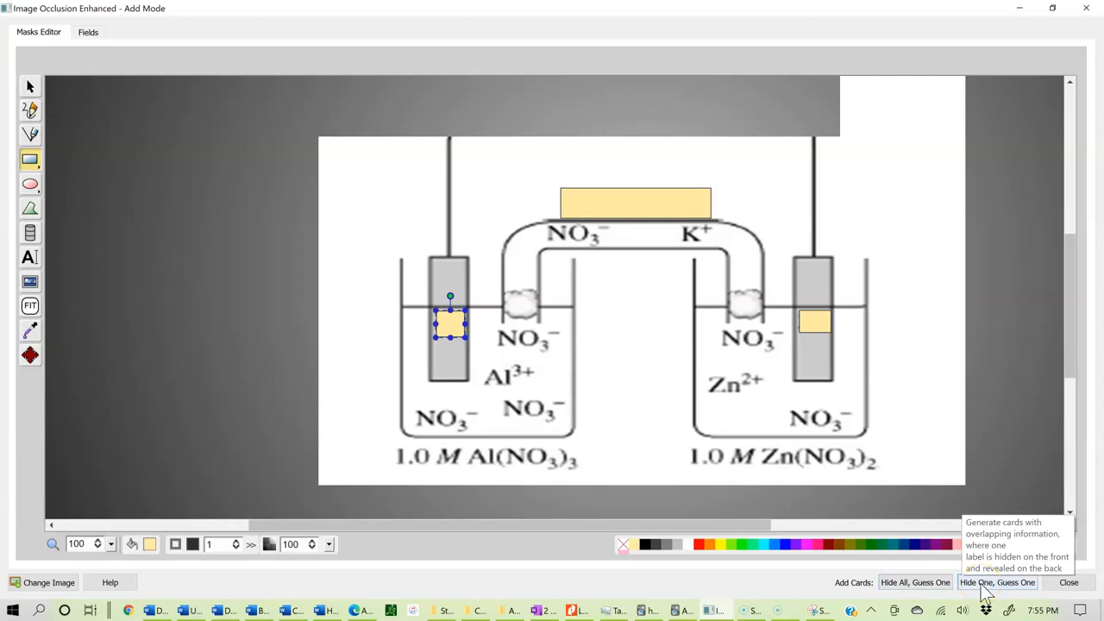
Step: Generate Hide All, Guess One occlusion cards, then close the occlusion editor and the add-card window
click(906, 587)
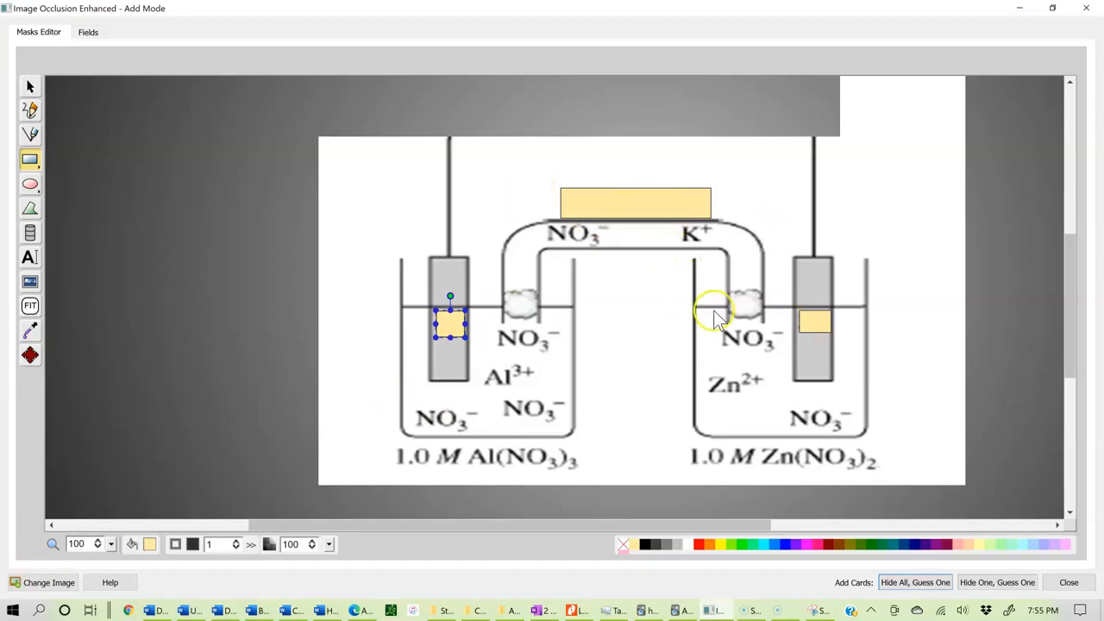
click(1070, 583)
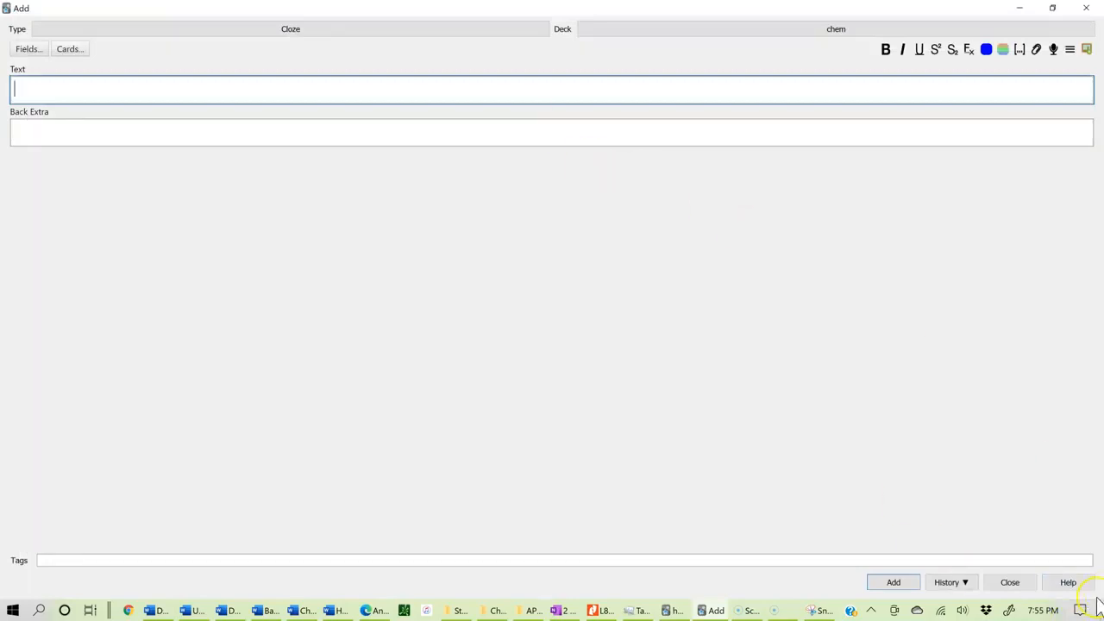
click(1011, 583)
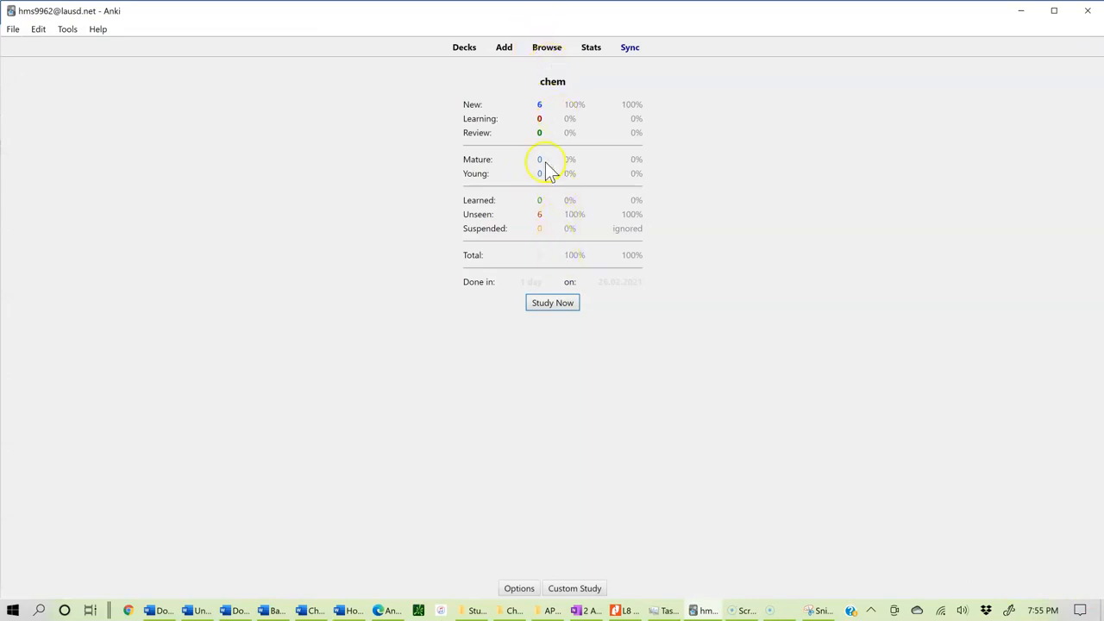
Step: Study the chem deck: reveal the oxidation card, rate it Easy, and reveal the anode cloze card's answer
click(562, 305)
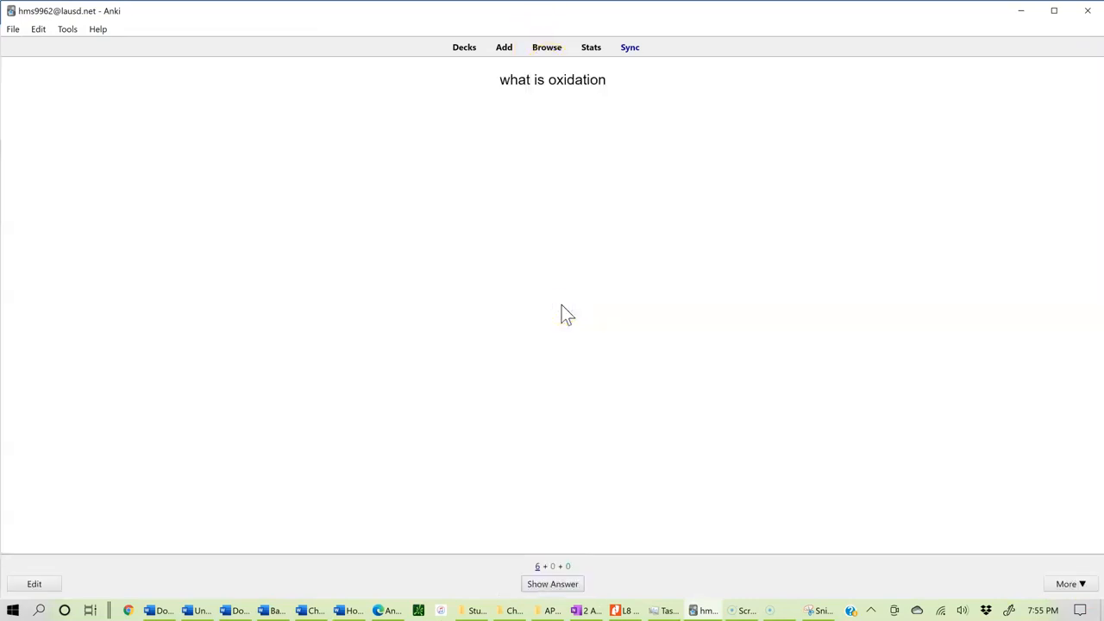
click(566, 592)
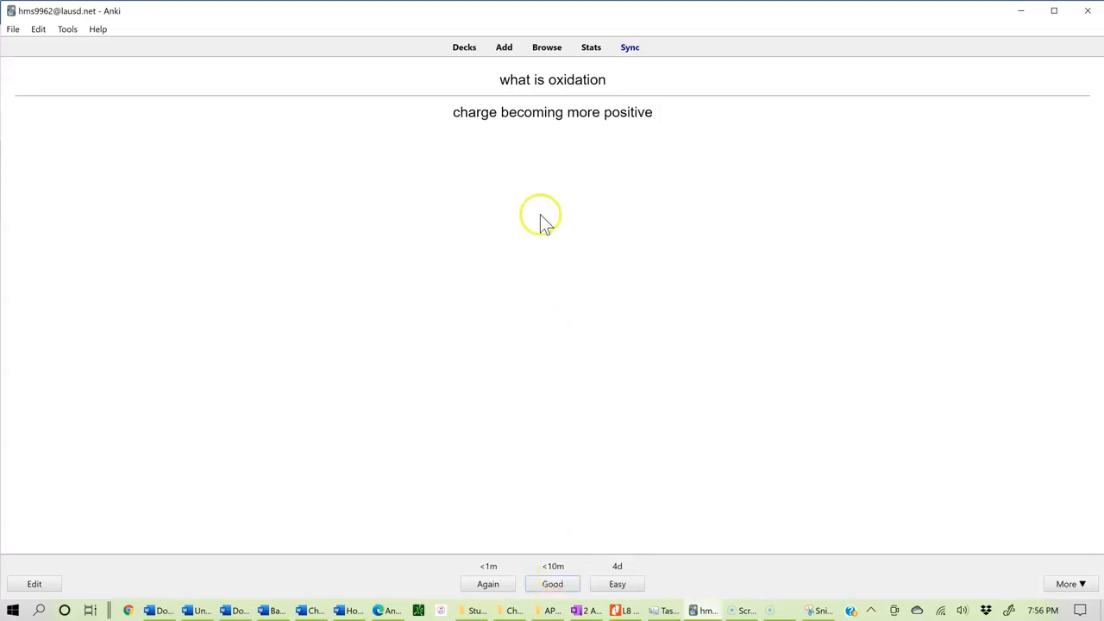
click(618, 587)
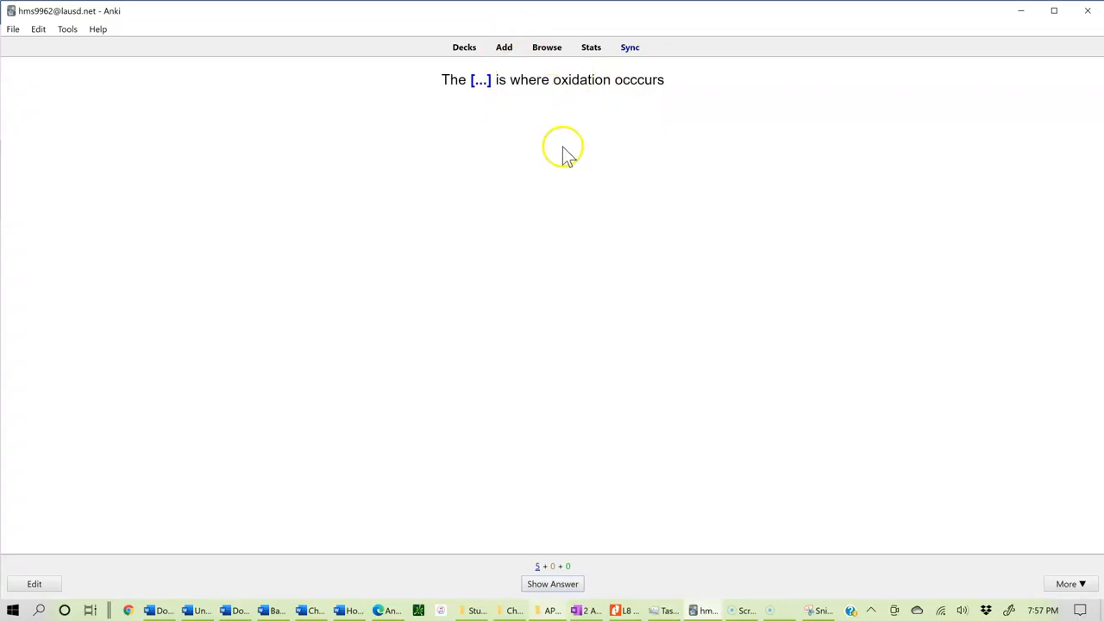
click(558, 587)
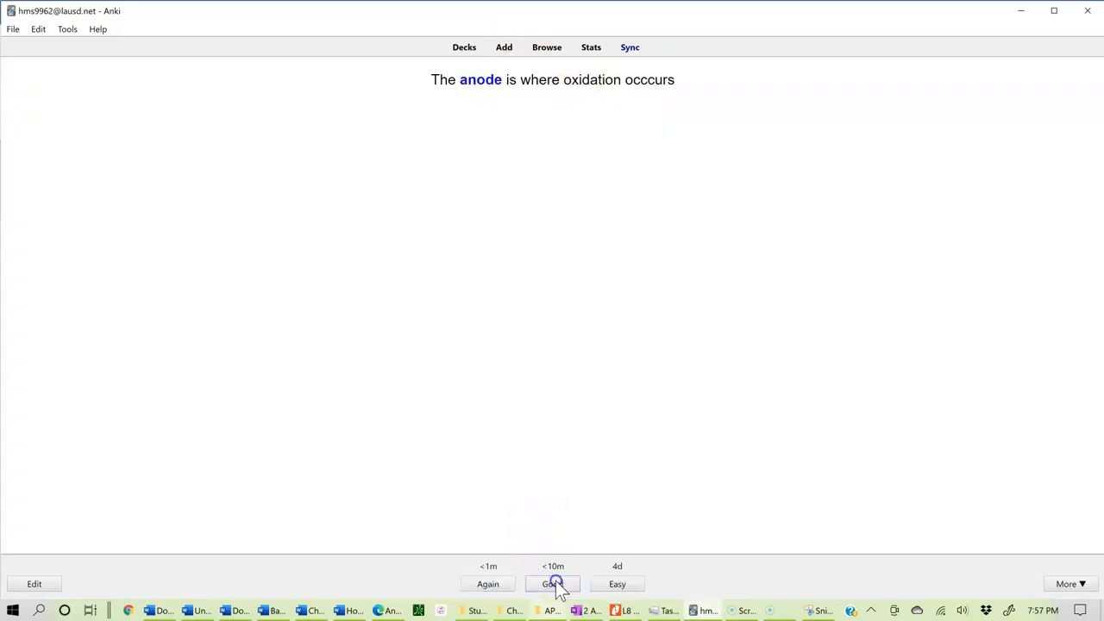